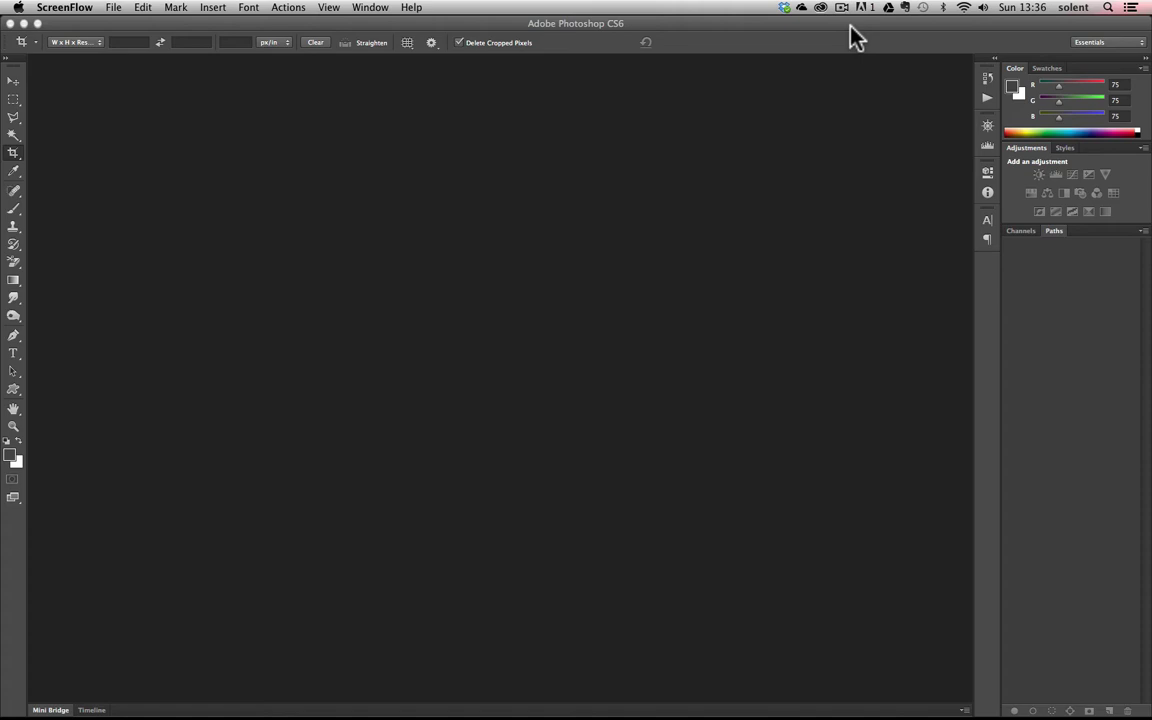
Bring the Photoshop CS6 window to the front so the Layers panel shows
{"action": "left_click", "coordinate": [473, 113]}
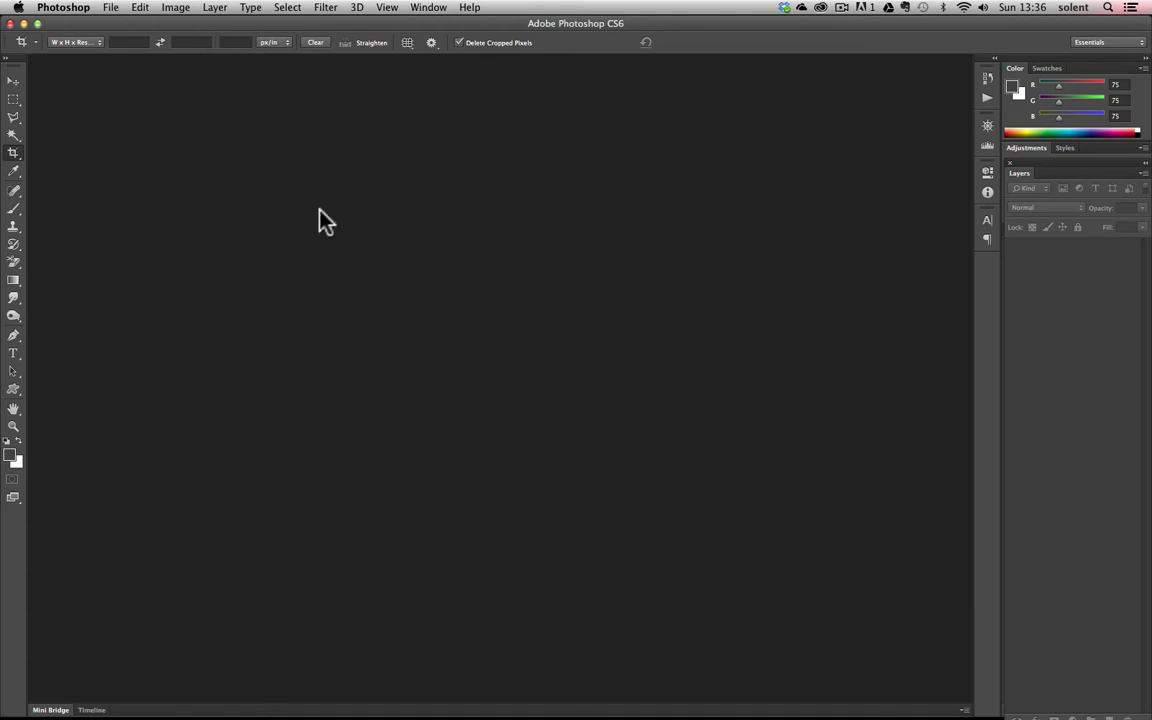
Create a new Film & Video document with the HDV/HDTV 720p/29.97 (1280×720) size
{"action": "left_click", "coordinate": [112, 8]}
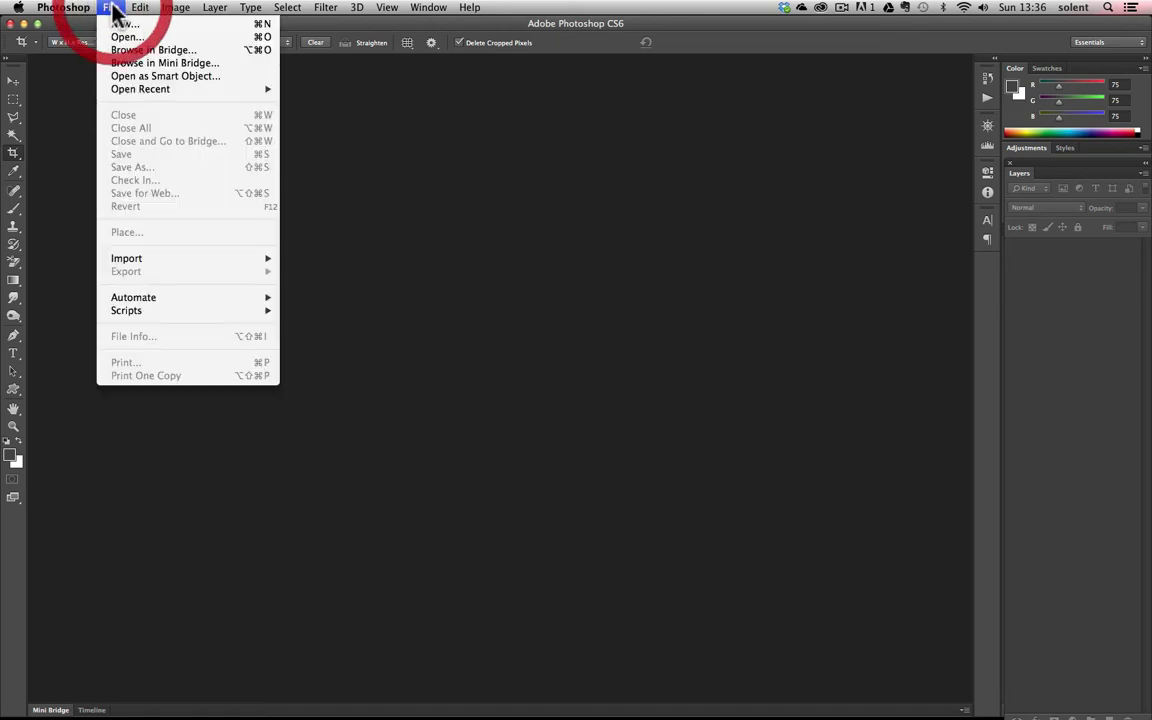
{"action": "left_click", "coordinate": [122, 23]}
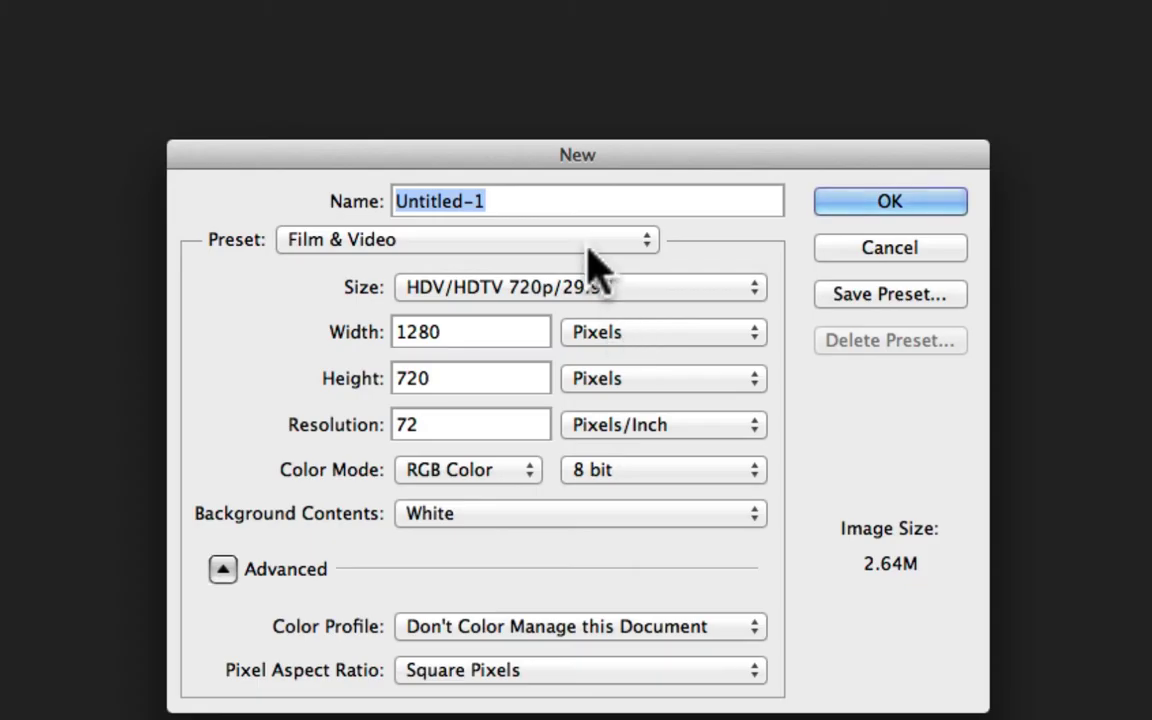
{"action": "left_click", "coordinate": [510, 196]}
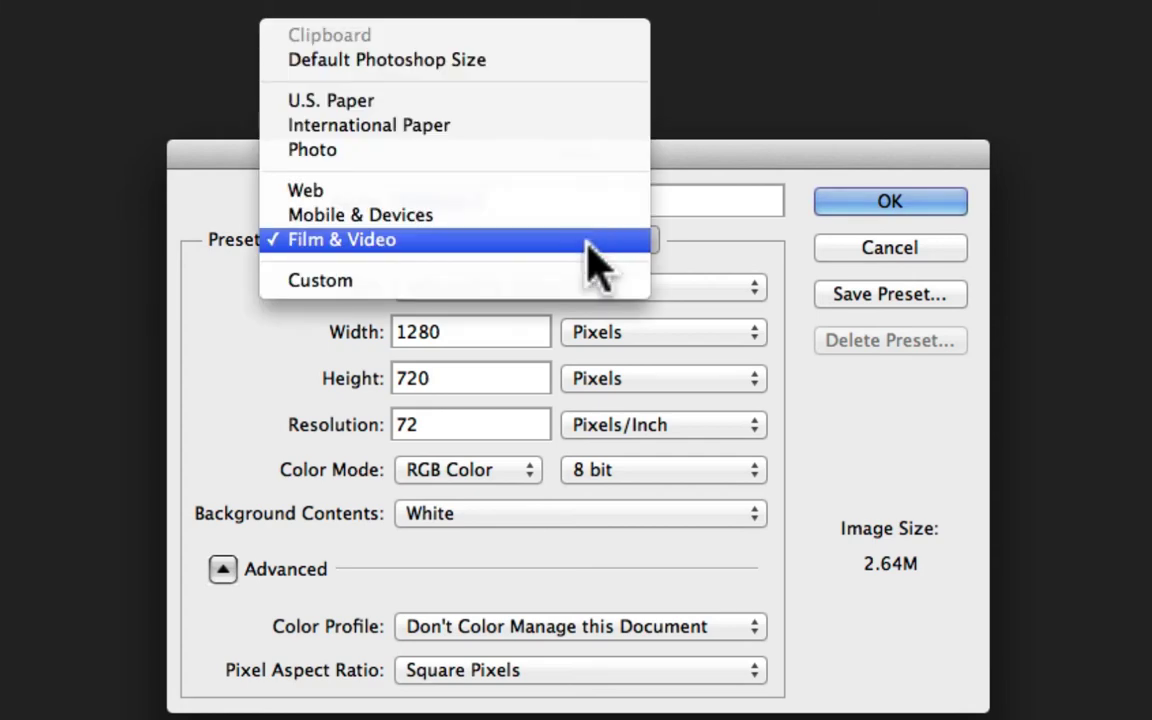
{"action": "left_click", "coordinate": [588, 240]}
{"action": "left_click", "coordinate": [606, 288]}
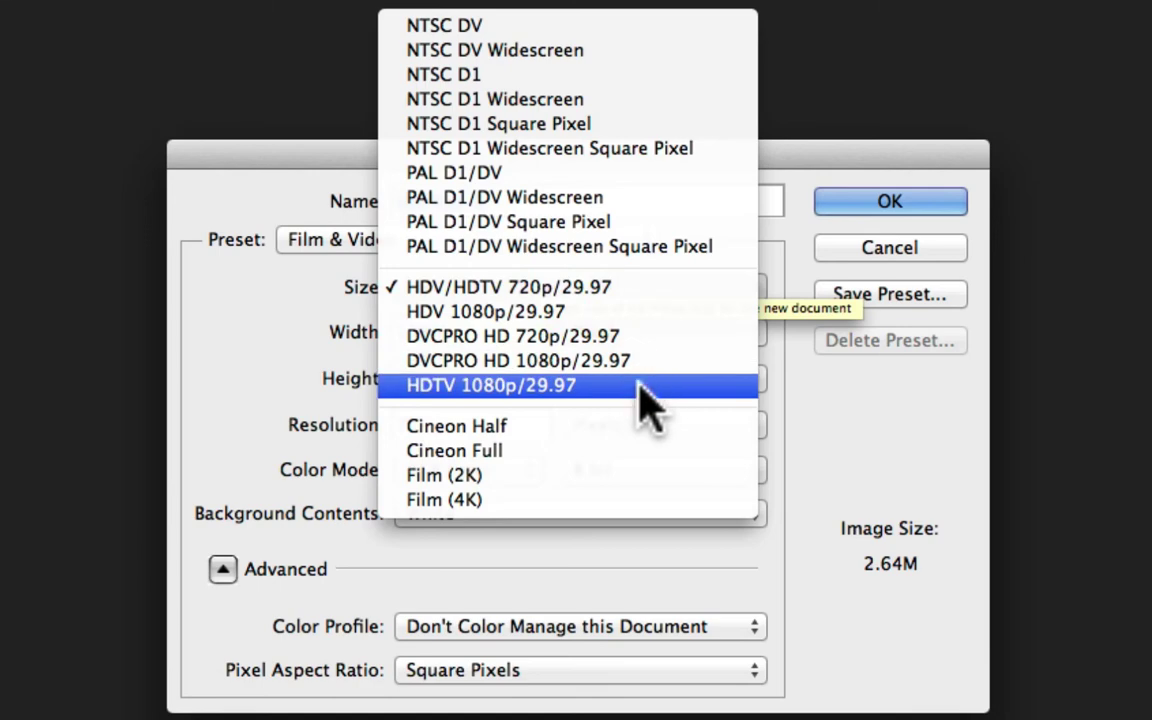
{"action": "left_click", "coordinate": [664, 290]}
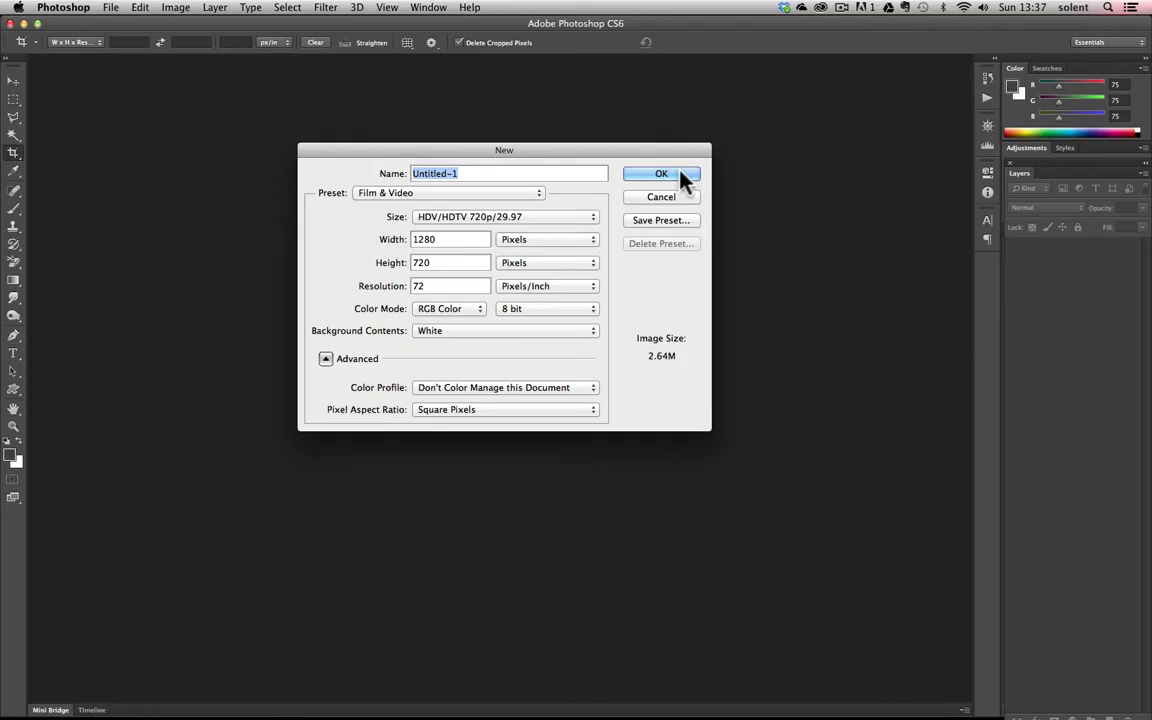
{"action": "left_click", "coordinate": [681, 173]}
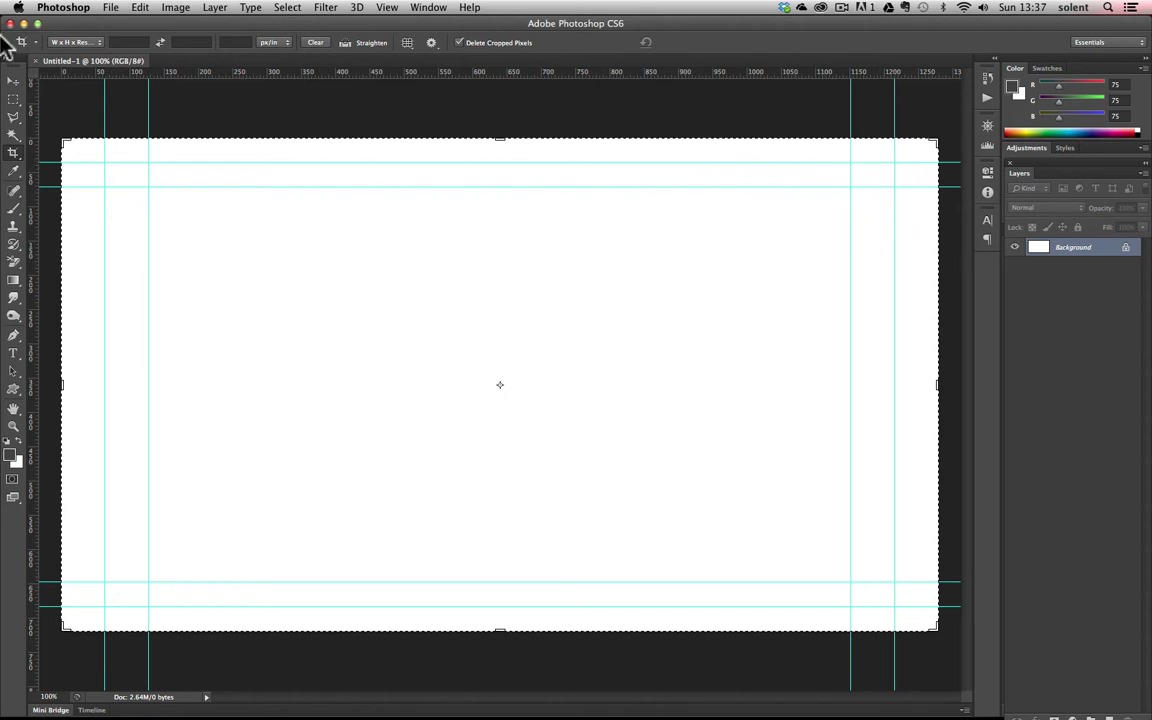
Switch to the Move tool, dismissing the crop frame on the white canvas
{"action": "left_click", "coordinate": [15, 82]}
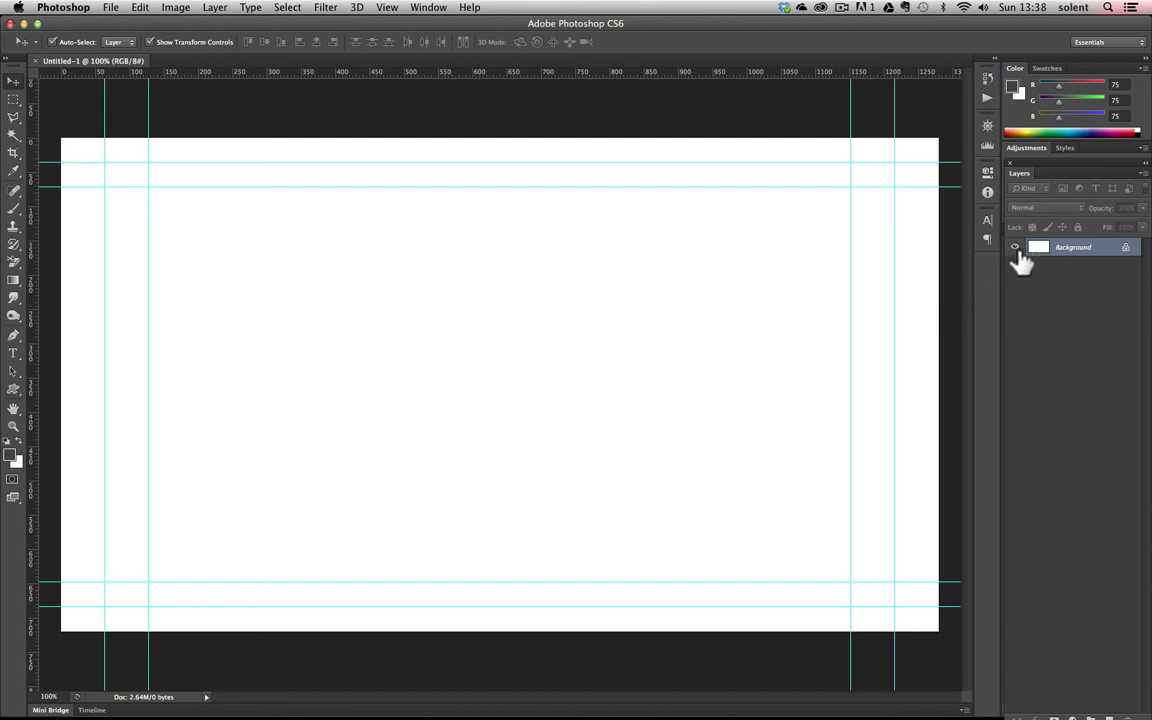
Fill the entire Background layer with black, leaving no selection afterwards
{"action": "left_click", "coordinate": [287, 7]}
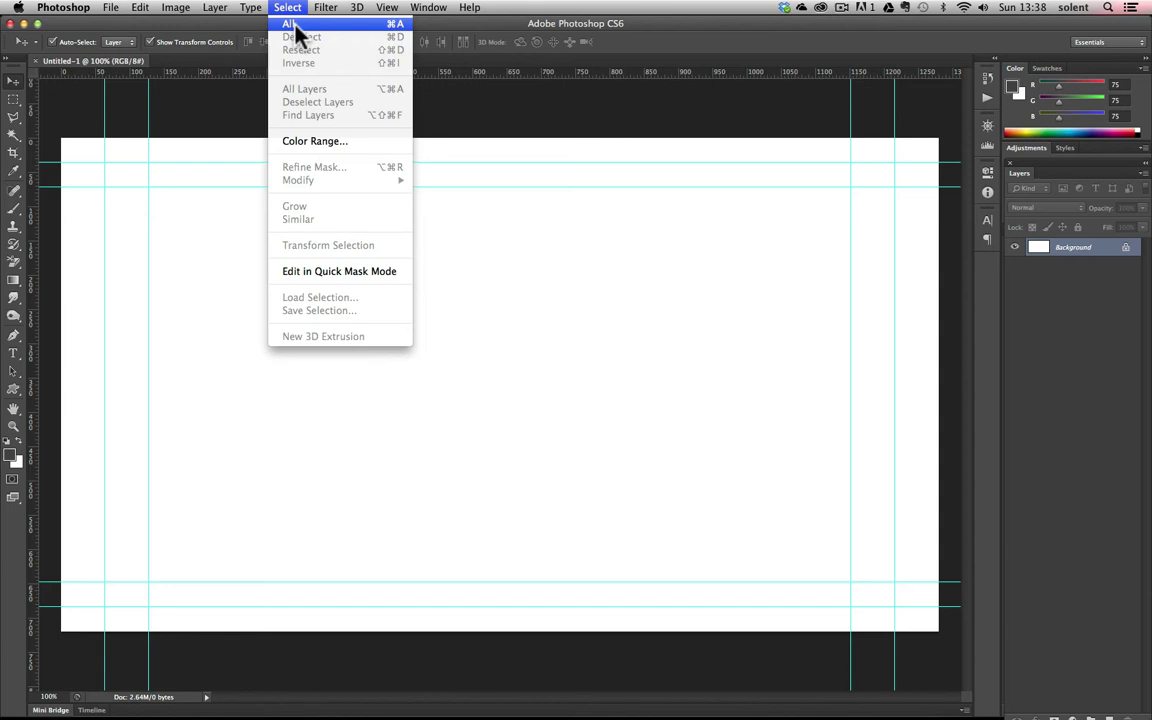
{"action": "left_click", "coordinate": [291, 23]}
{"action": "left_click", "coordinate": [140, 7]}
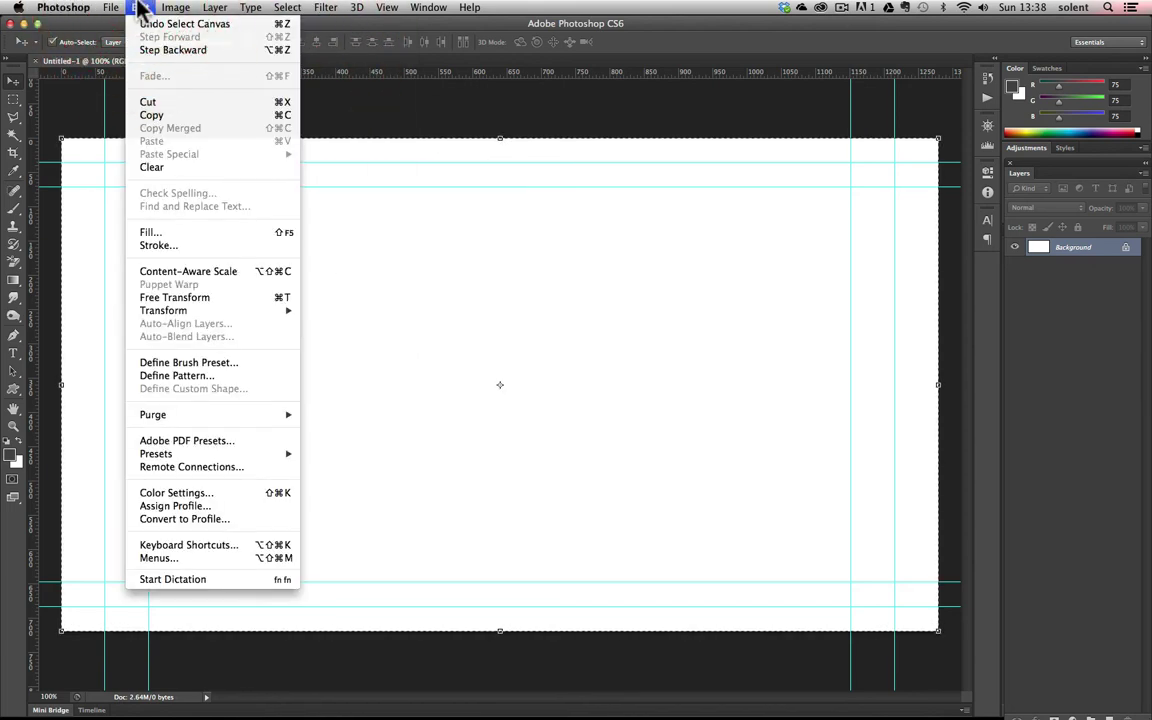
{"action": "left_click", "coordinate": [172, 230]}
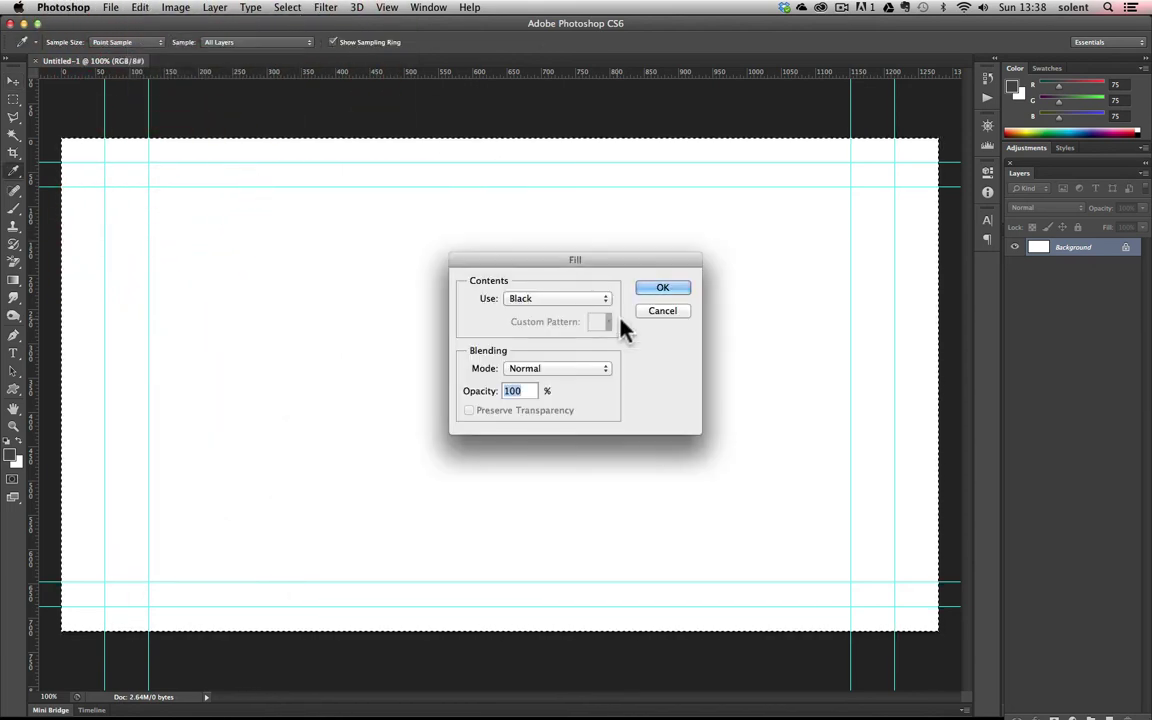
{"action": "left_click", "coordinate": [663, 289]}
{"action": "key", "text": "v"}
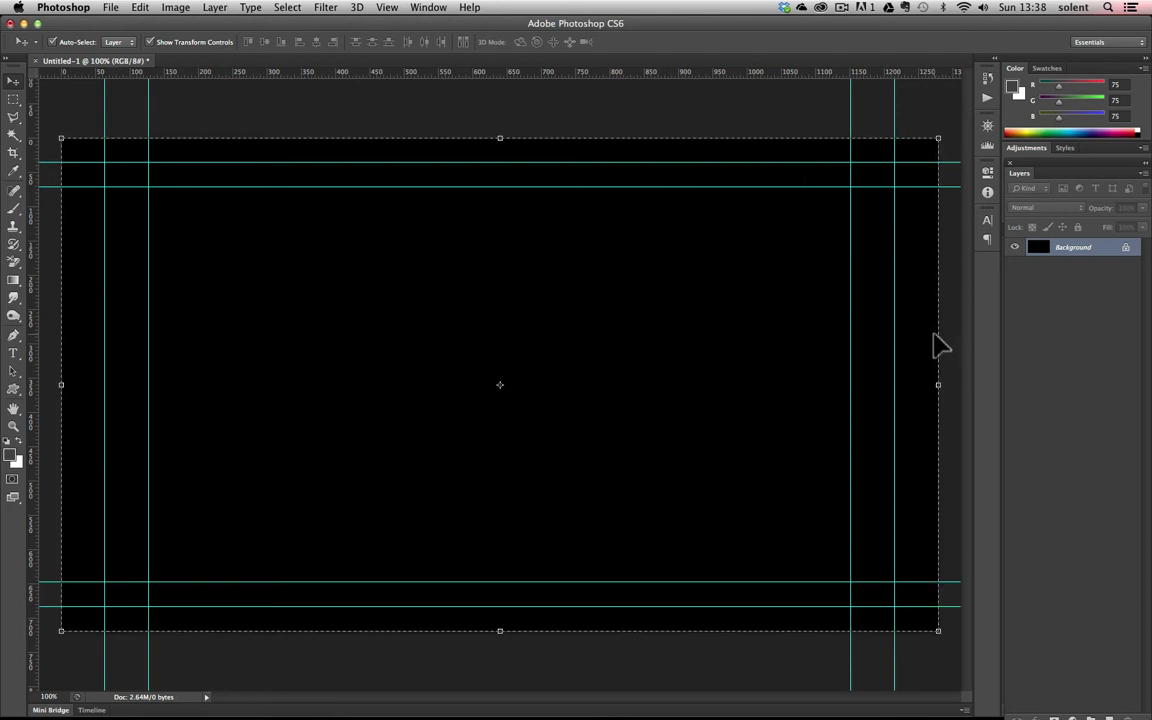
{"action": "left_click", "coordinate": [288, 8]}
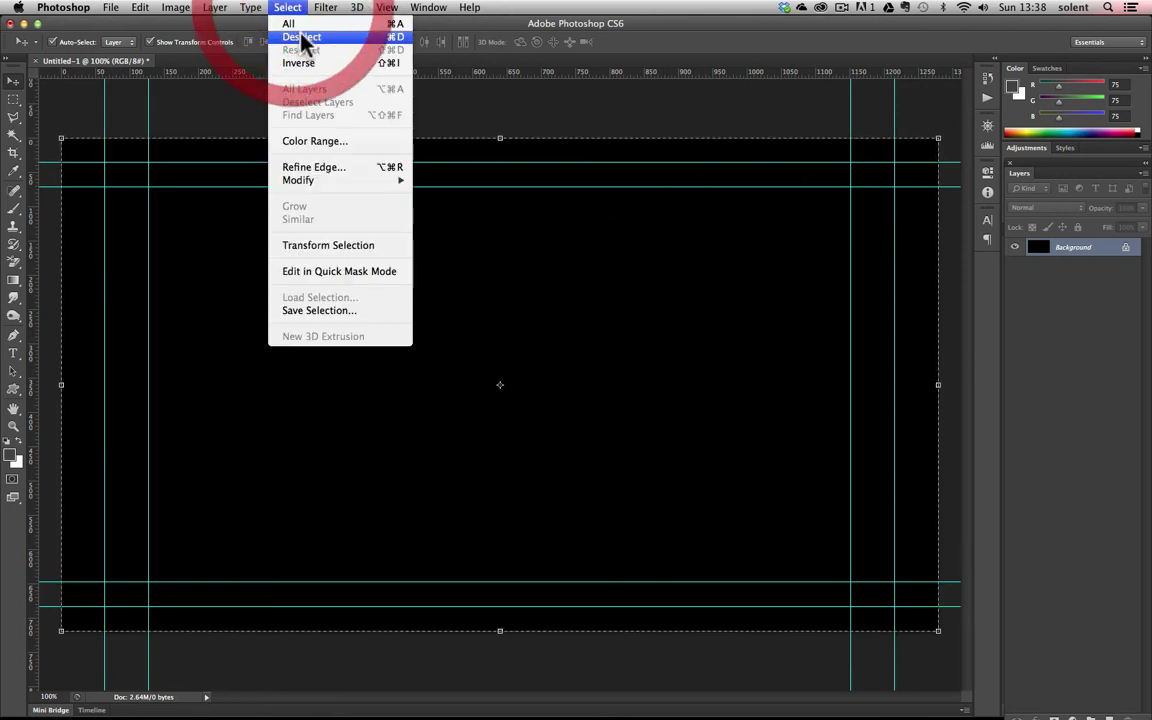
{"action": "left_click", "coordinate": [303, 38]}
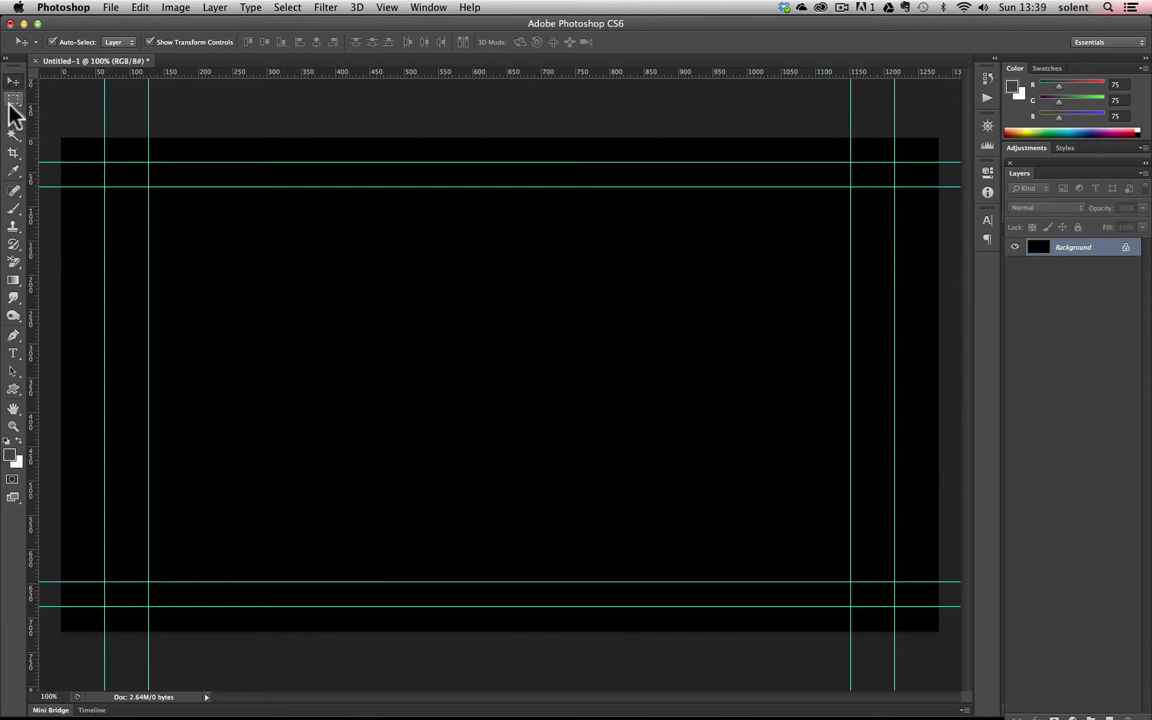
Drag a horizontal and a vertical guide from the rulers to cross at the canvas centre
{"action": "left_click", "coordinate": [15, 154]}
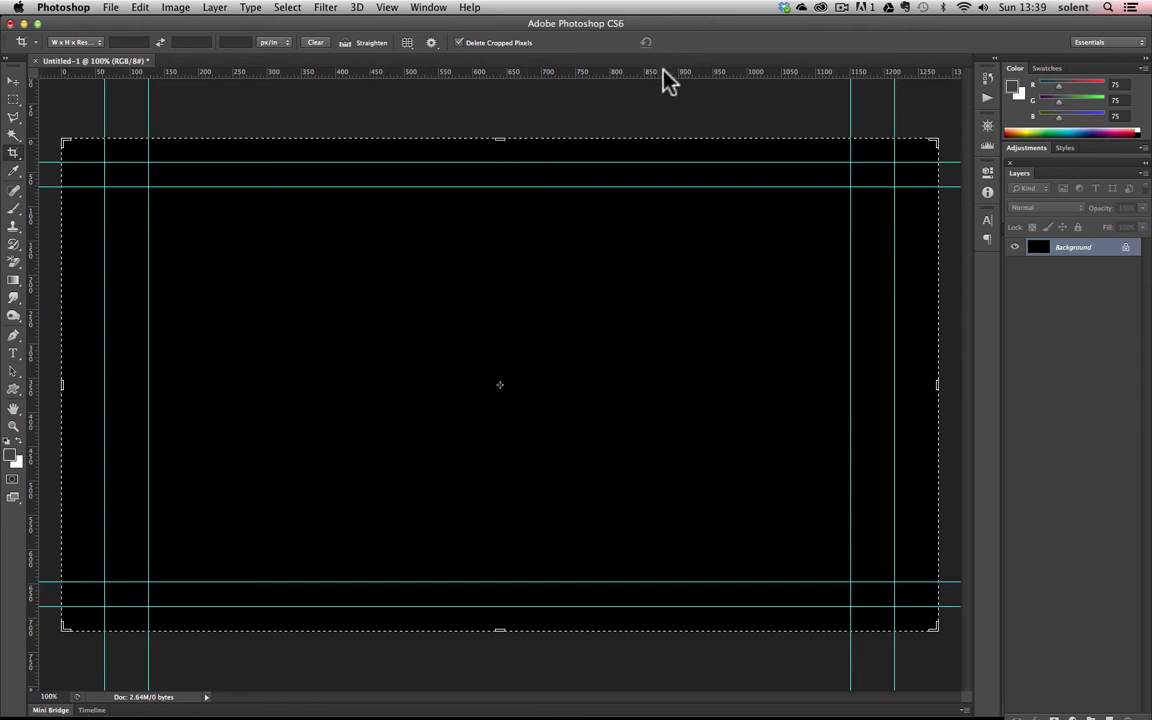
{"action": "left_click_drag", "start_coordinate": [668, 72], "coordinate": [671, 385]}
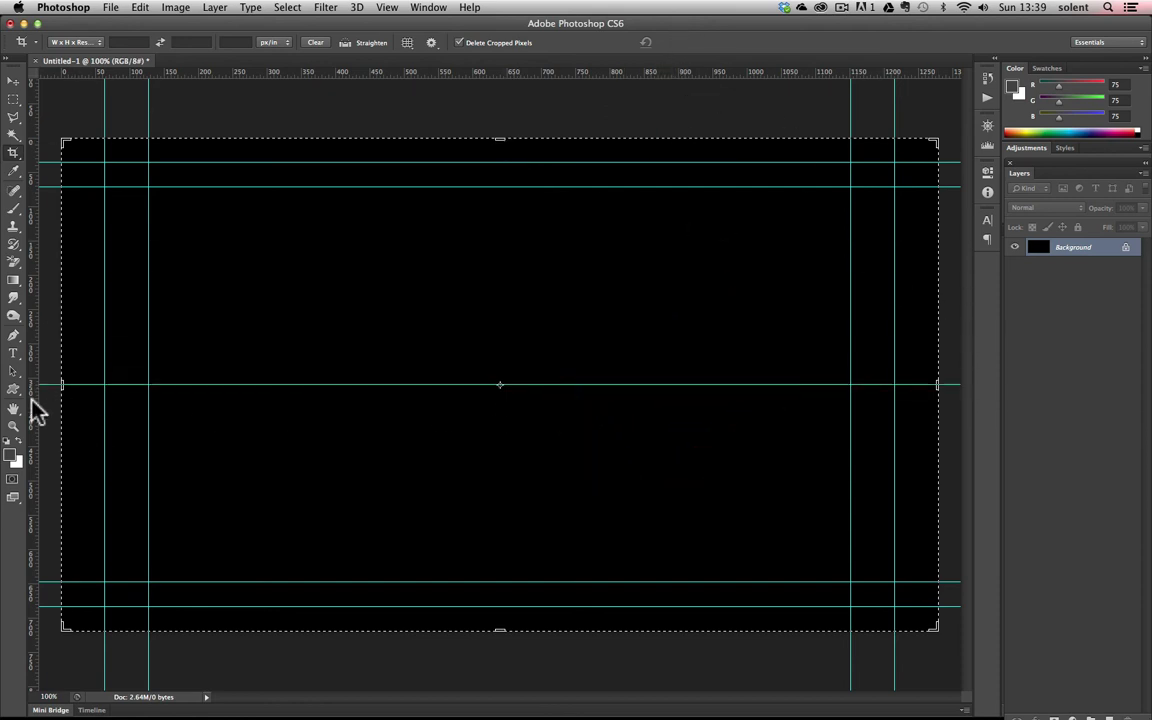
{"action": "left_click_drag", "start_coordinate": [35, 410], "coordinate": [501, 442]}
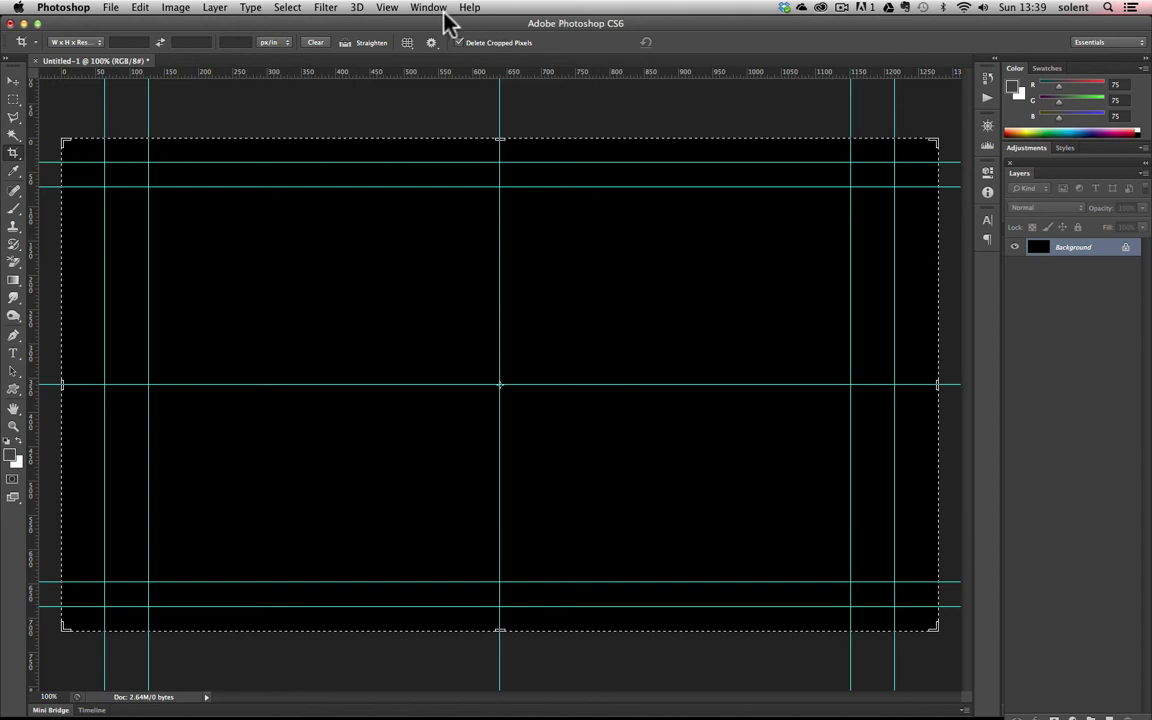
{"action": "left_click", "coordinate": [390, 8]}
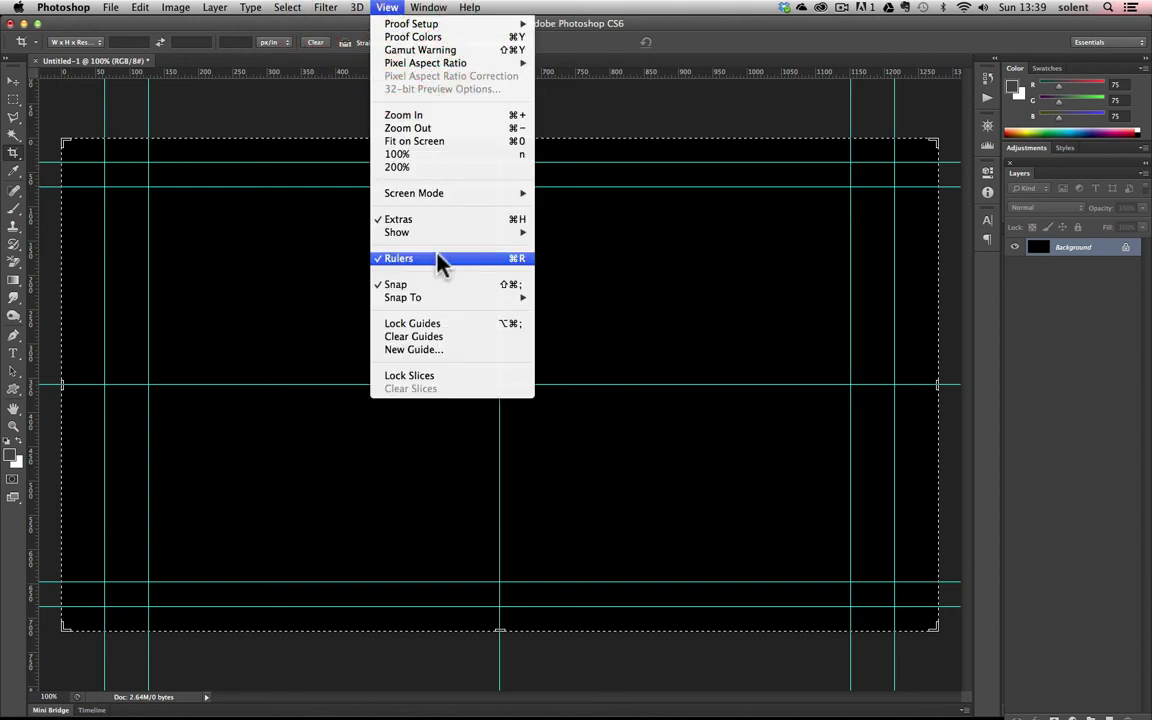
{"action": "left_click", "coordinate": [440, 9]}
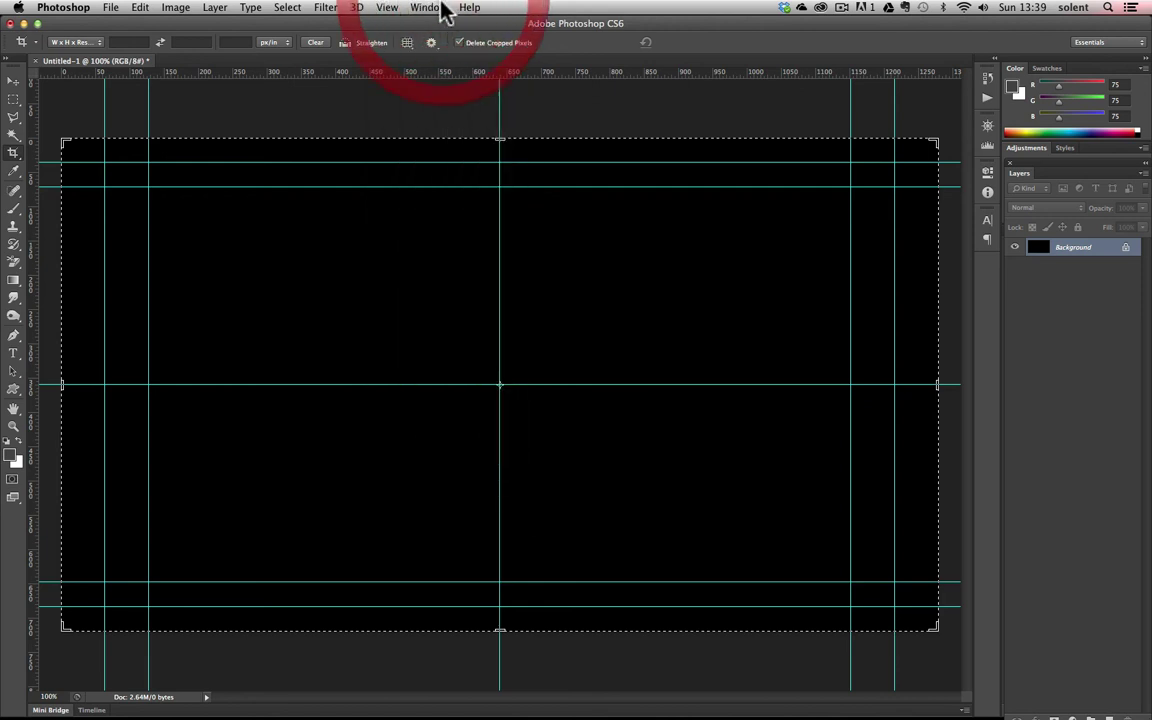
Draw a white bicycle custom shape on the black canvas
{"action": "left_click", "coordinate": [14, 81]}
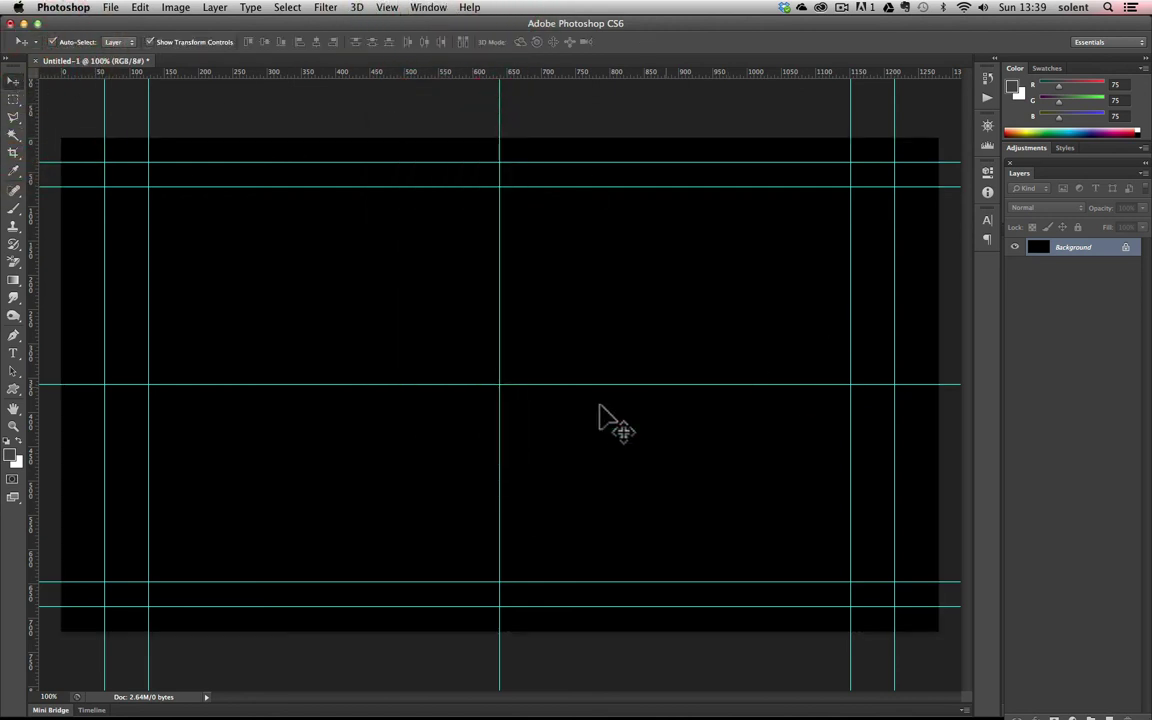
{"action": "left_click", "coordinate": [14, 391]}
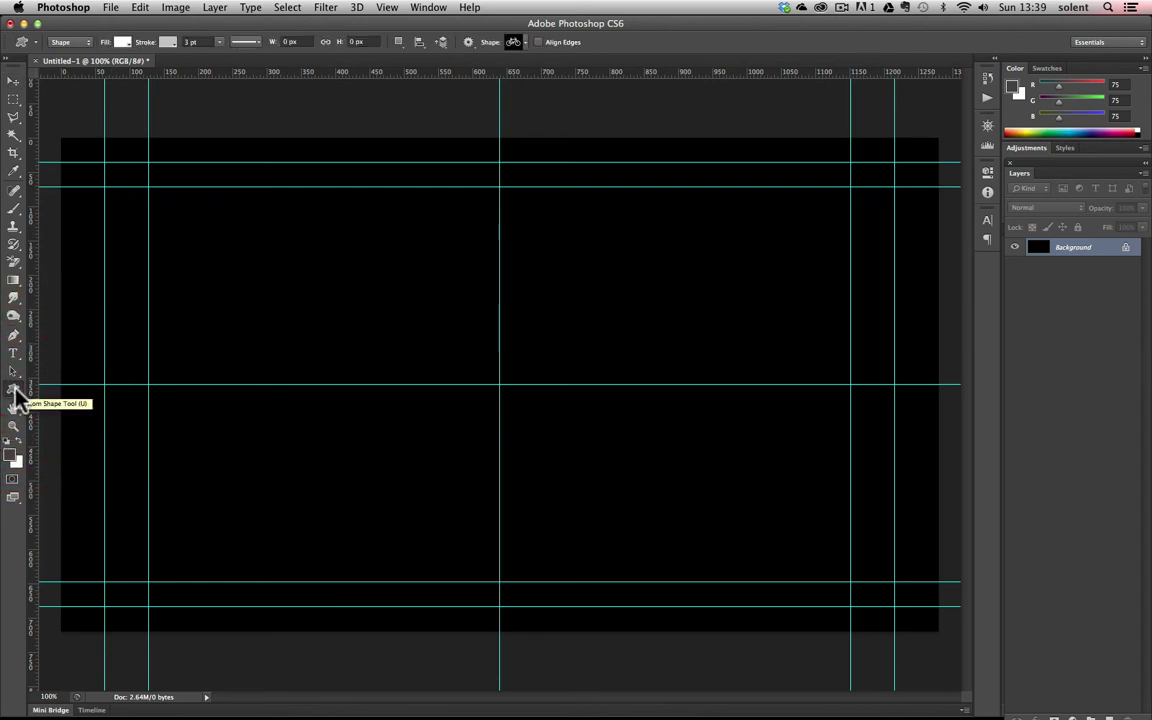
{"action": "left_click", "coordinate": [523, 43]}
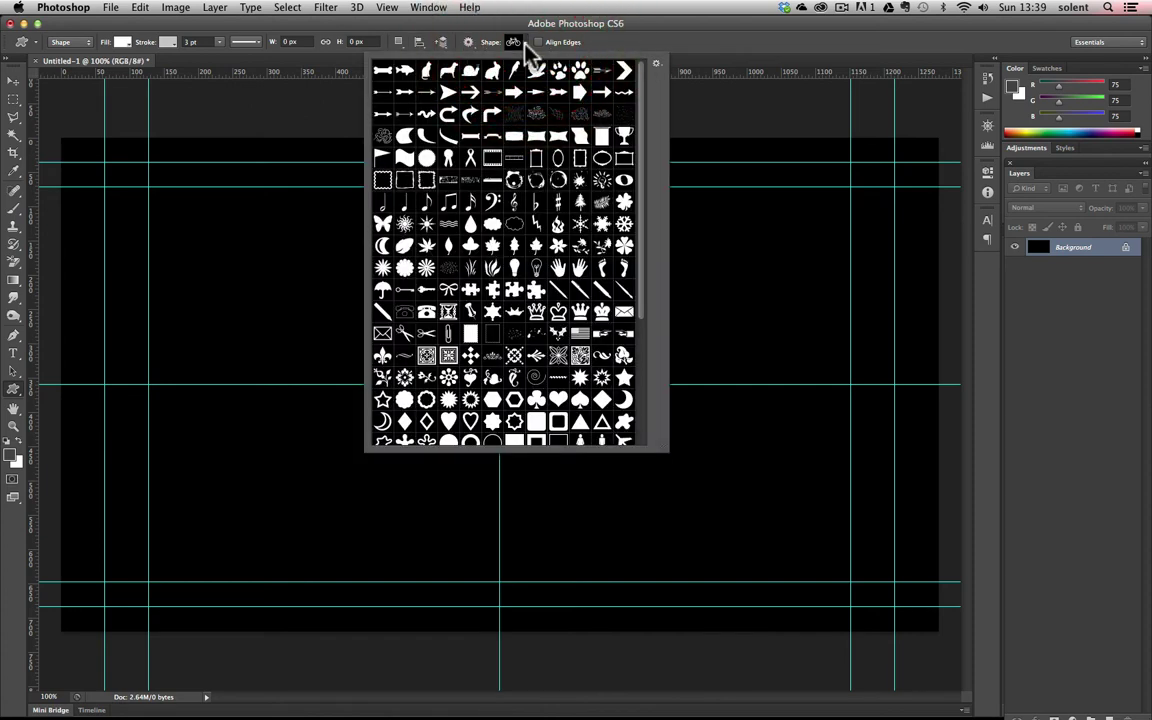
{"action": "left_click", "coordinate": [515, 42]}
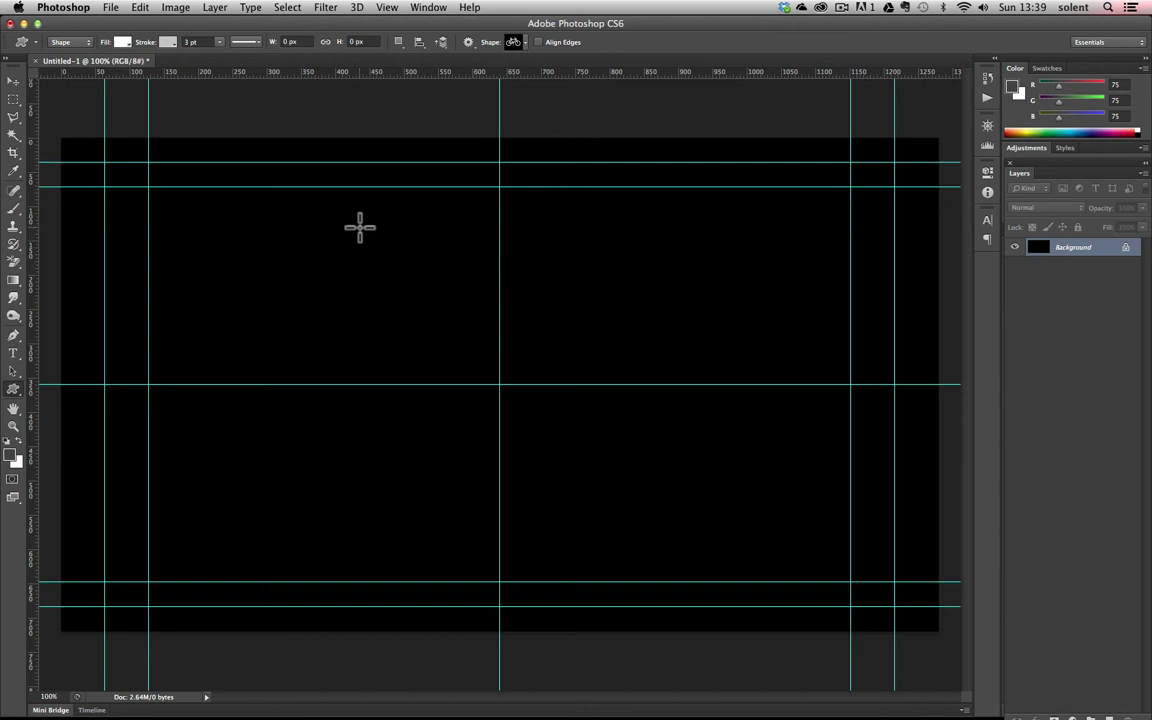
{"action": "left_click", "coordinate": [516, 327]}
{"action": "left_click_drag", "start_coordinate": [516, 327], "coordinate": [298, 211]}
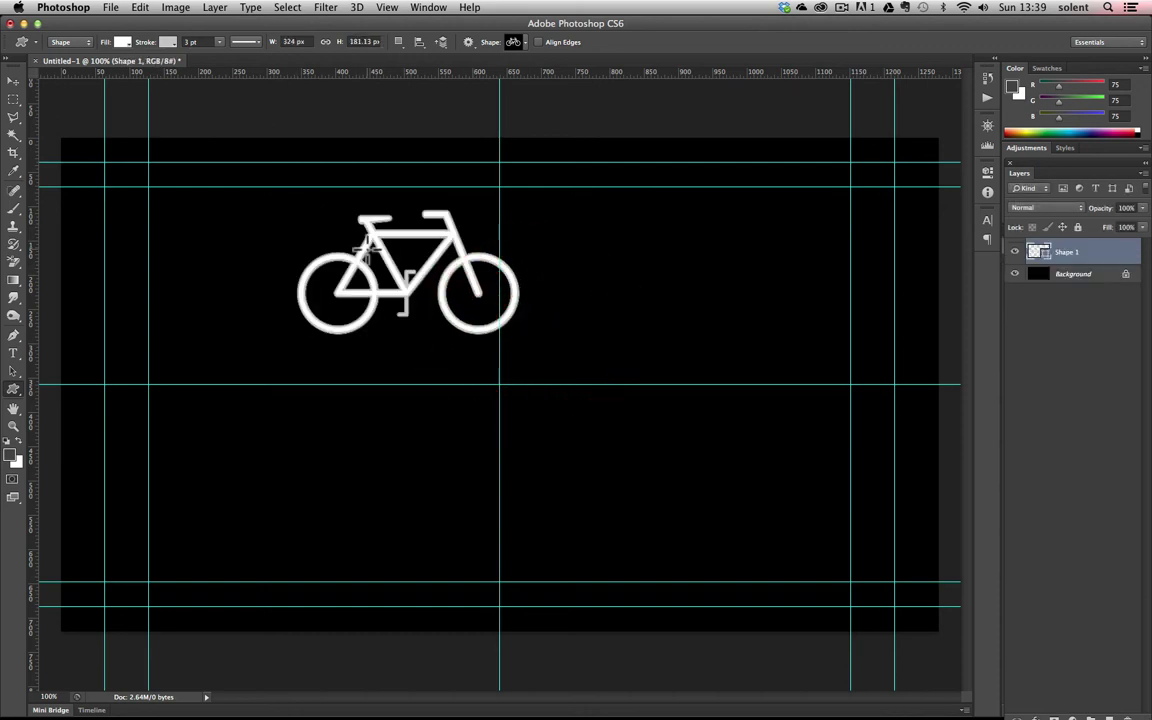
Enlarge the bicycle to about 158% and centre it on the vertical guide
{"action": "left_click", "coordinate": [14, 81]}
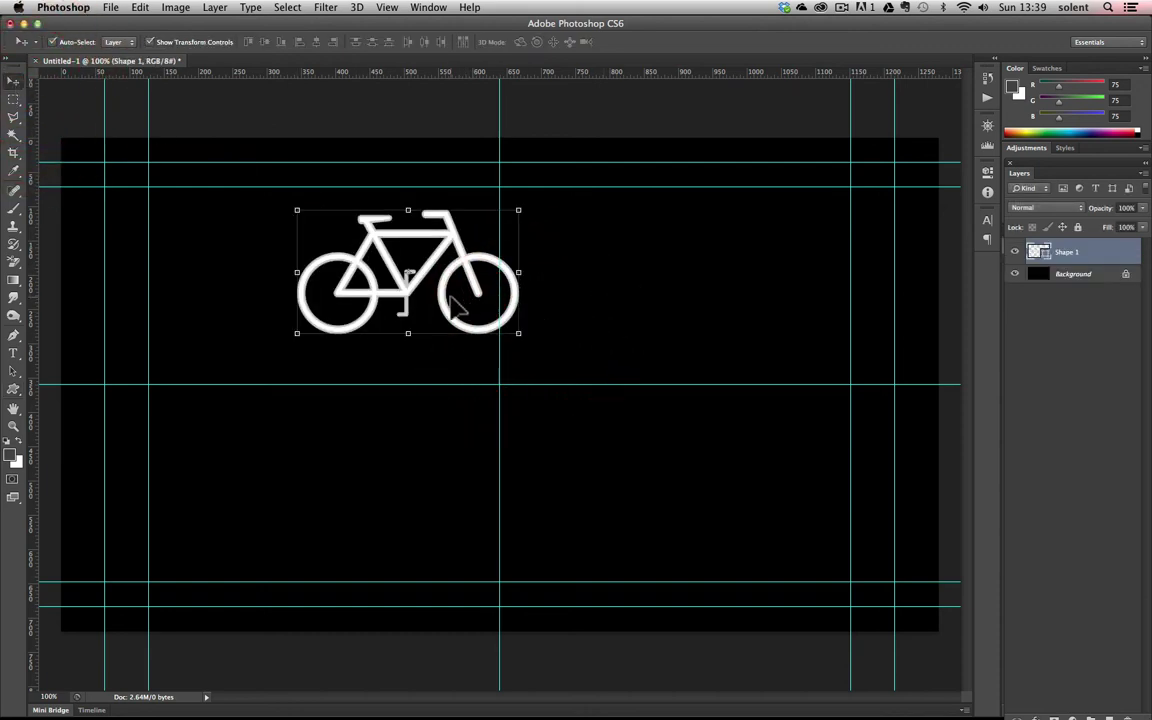
{"action": "left_click_drag", "start_coordinate": [445, 300], "coordinate": [535, 318]}
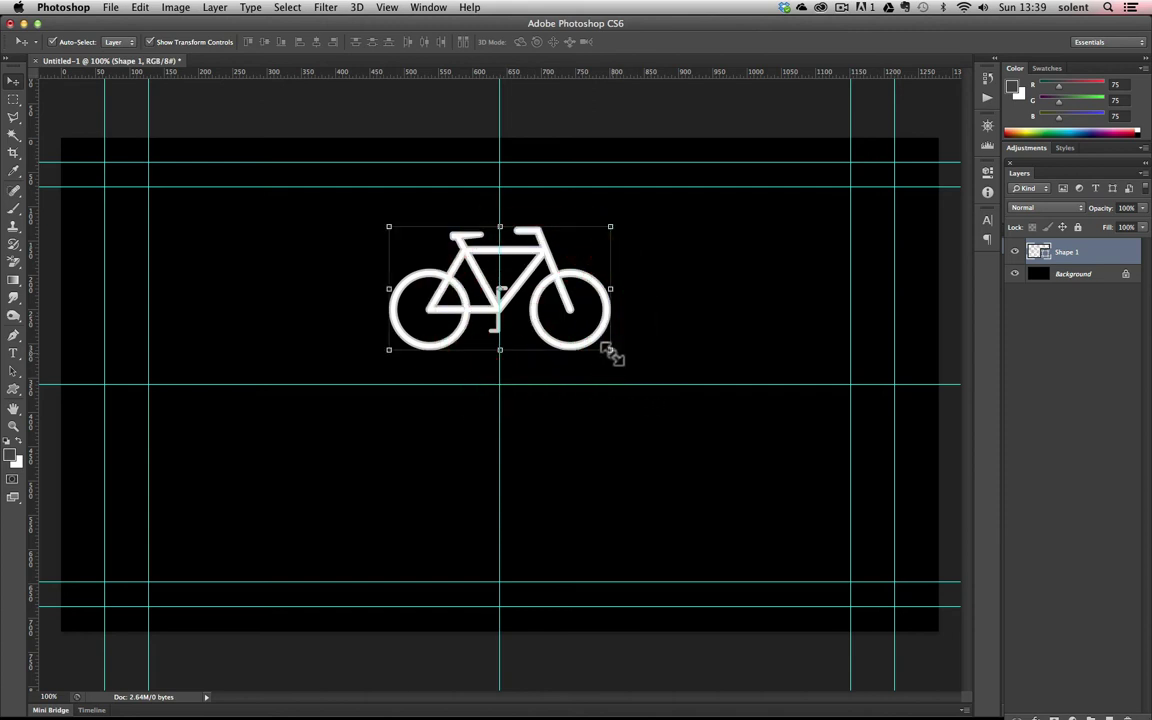
{"action": "left_click_drag", "start_coordinate": [610, 352], "coordinate": [740, 411]}
{"action": "left_click_drag", "start_coordinate": [635, 378], "coordinate": [558, 355]}
{"action": "left_click", "coordinate": [689, 41]}
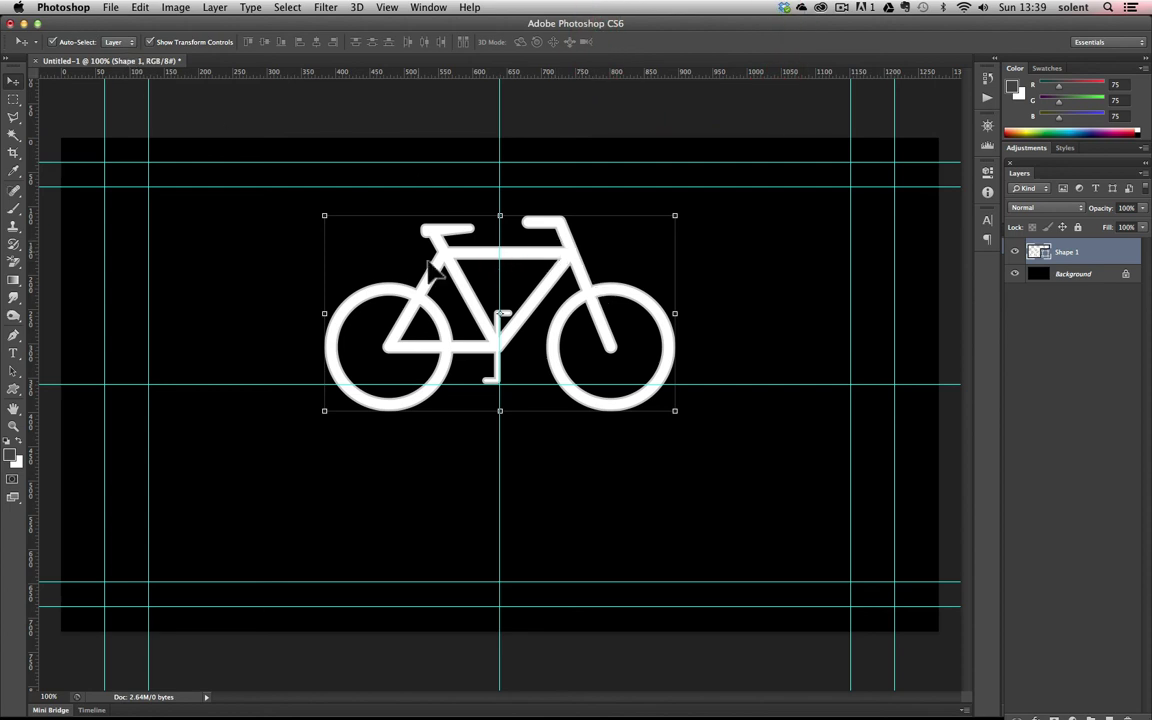
Set the bicycle's stroke to No Color and move it about 24 px lower
{"action": "left_click", "coordinate": [13, 387]}
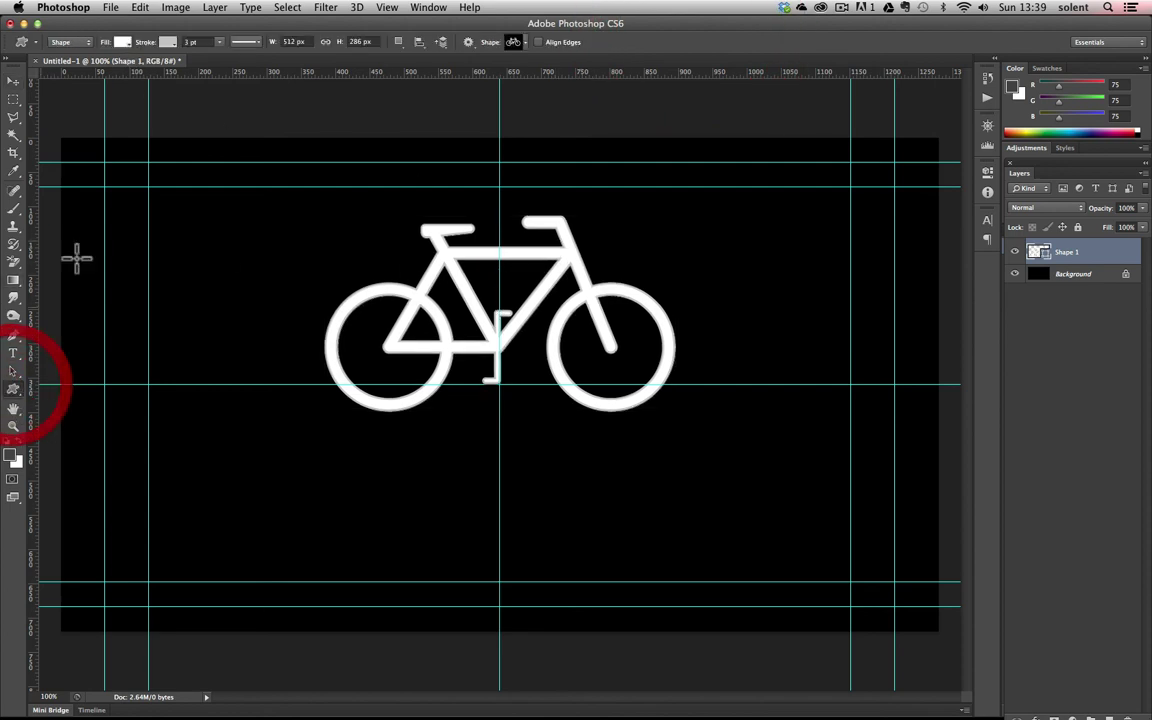
{"action": "left_click", "coordinate": [168, 42]}
{"action": "left_click", "coordinate": [110, 70]}
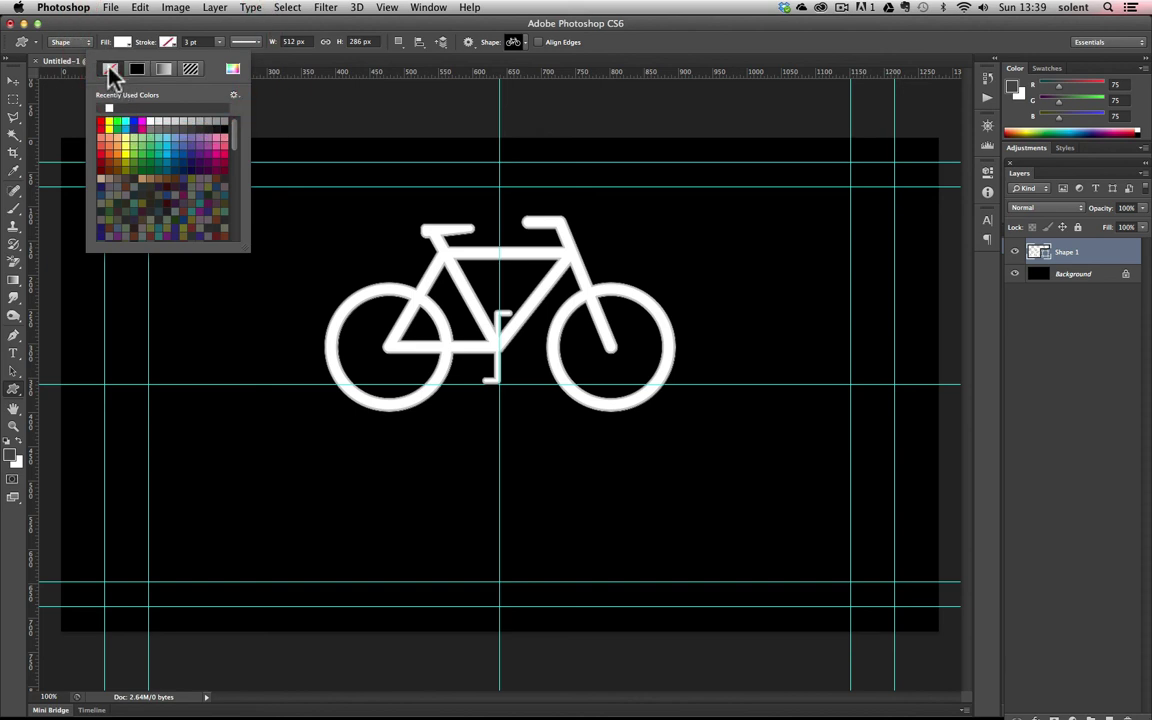
{"action": "left_click", "coordinate": [13, 80]}
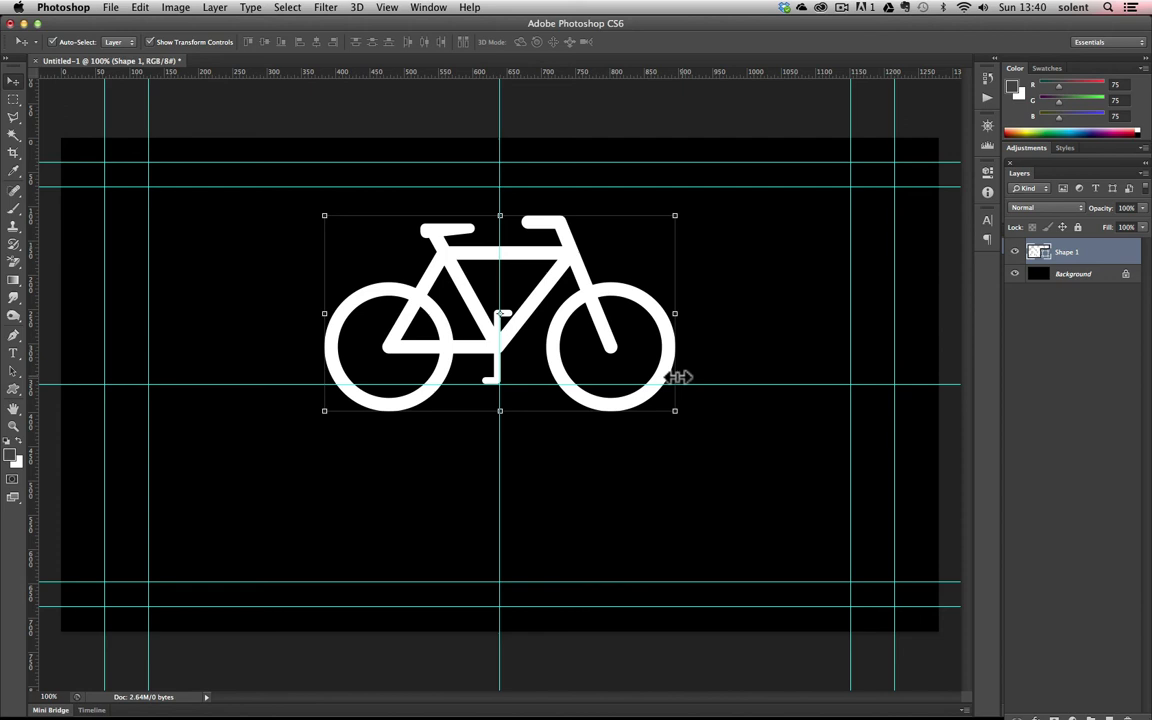
{"action": "left_click_drag", "start_coordinate": [560, 313], "coordinate": [560, 327]}
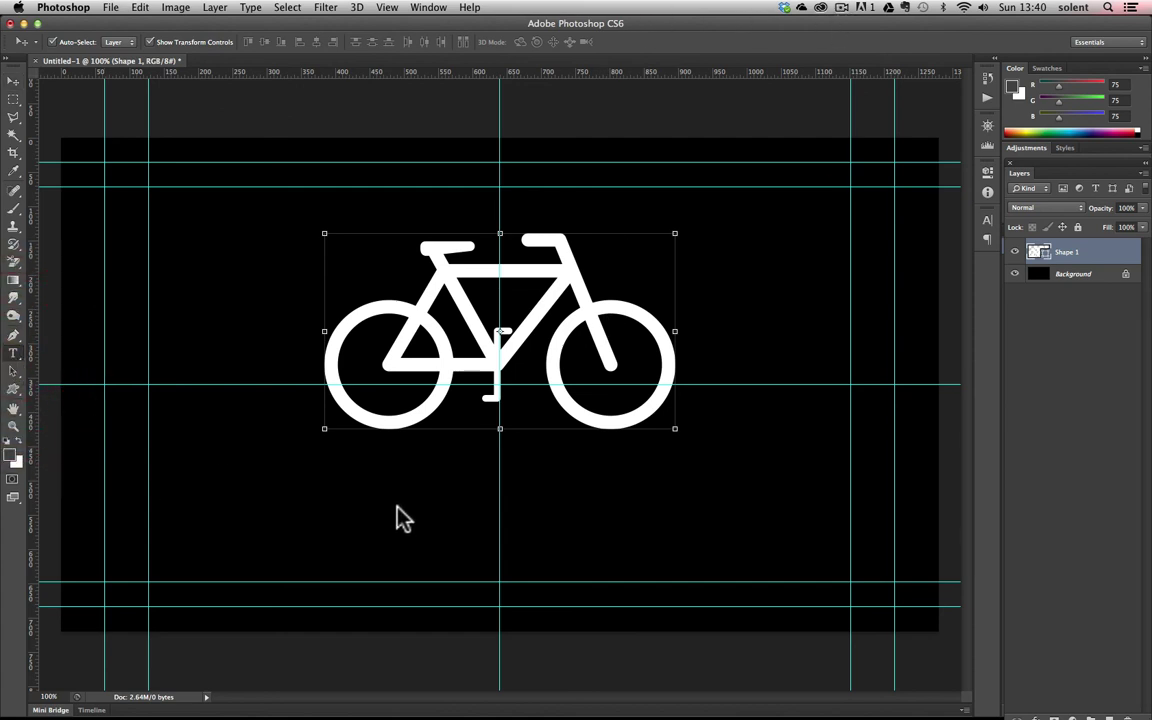
Add 'BIKE PRODUCTIONS' text and centre it beneath the bicycle
{"action": "left_click", "coordinate": [208, 462]}
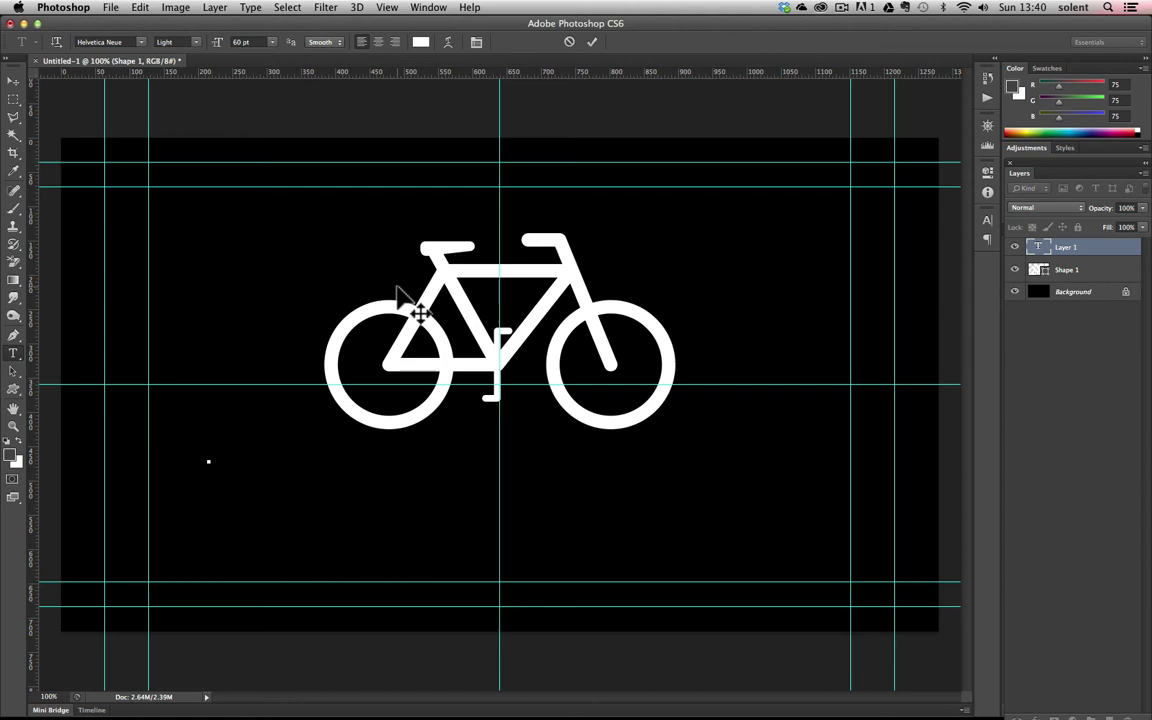
{"action": "type", "text": "B"}
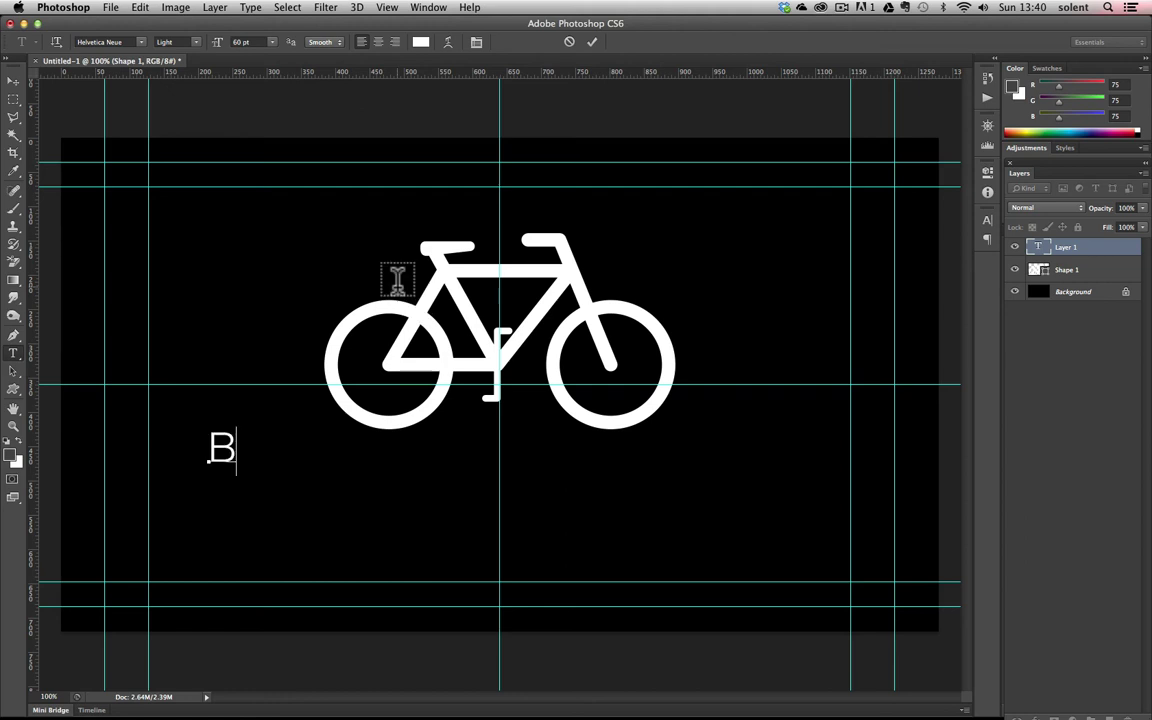
{"action": "type", "text": "IKE PR"}
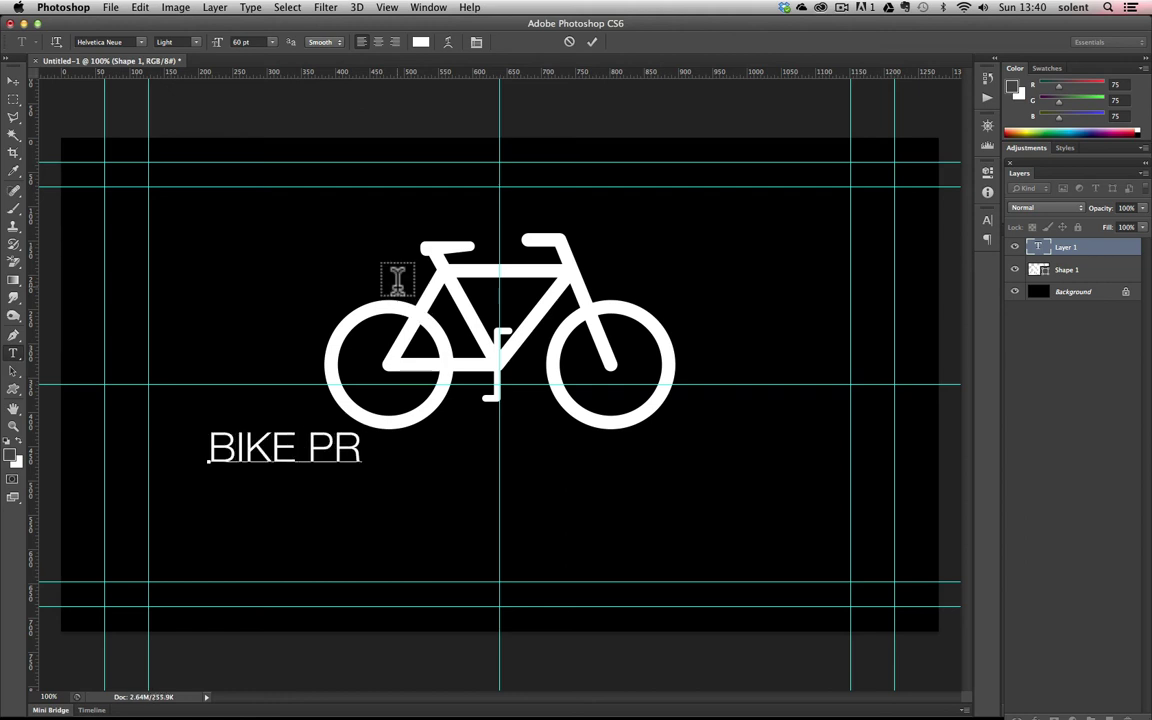
{"action": "type", "text": "ODUCTIONS"}
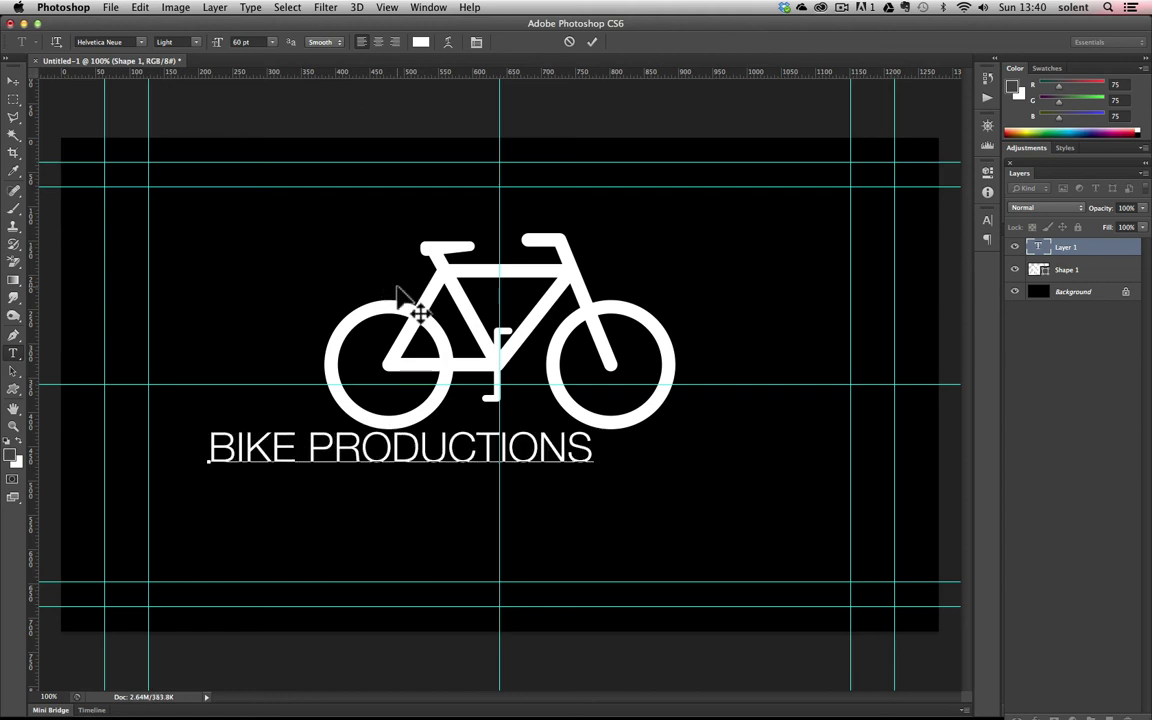
{"action": "left_click", "coordinate": [14, 84]}
{"action": "left_click_drag", "start_coordinate": [431, 466], "coordinate": [538, 473]}
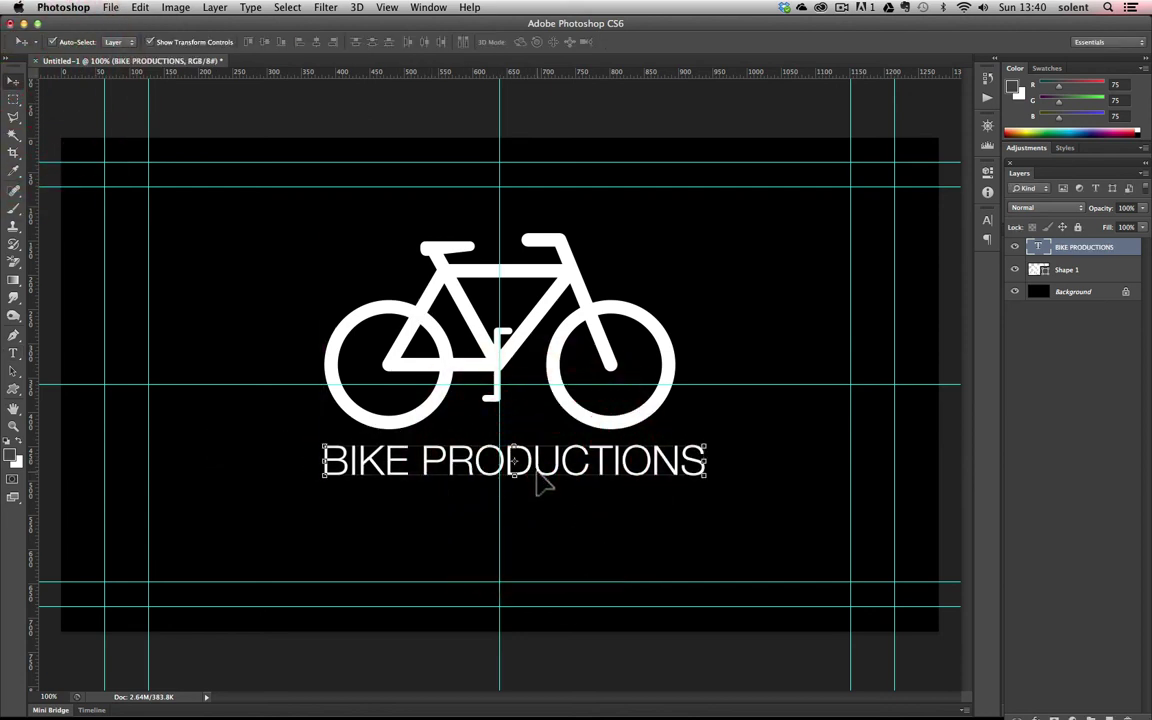
{"action": "key", "text": "Left"}
{"action": "key", "text": "Left"}
{"action": "key", "text": "Left"}
{"action": "key", "text": "Left"}
{"action": "key", "text": "Left"}
{"action": "key", "text": "Left"}
{"action": "key", "text": "Left"}
{"action": "key", "text": "Left"}
{"action": "key", "text": "Left"}
{"action": "key", "text": "Left"}
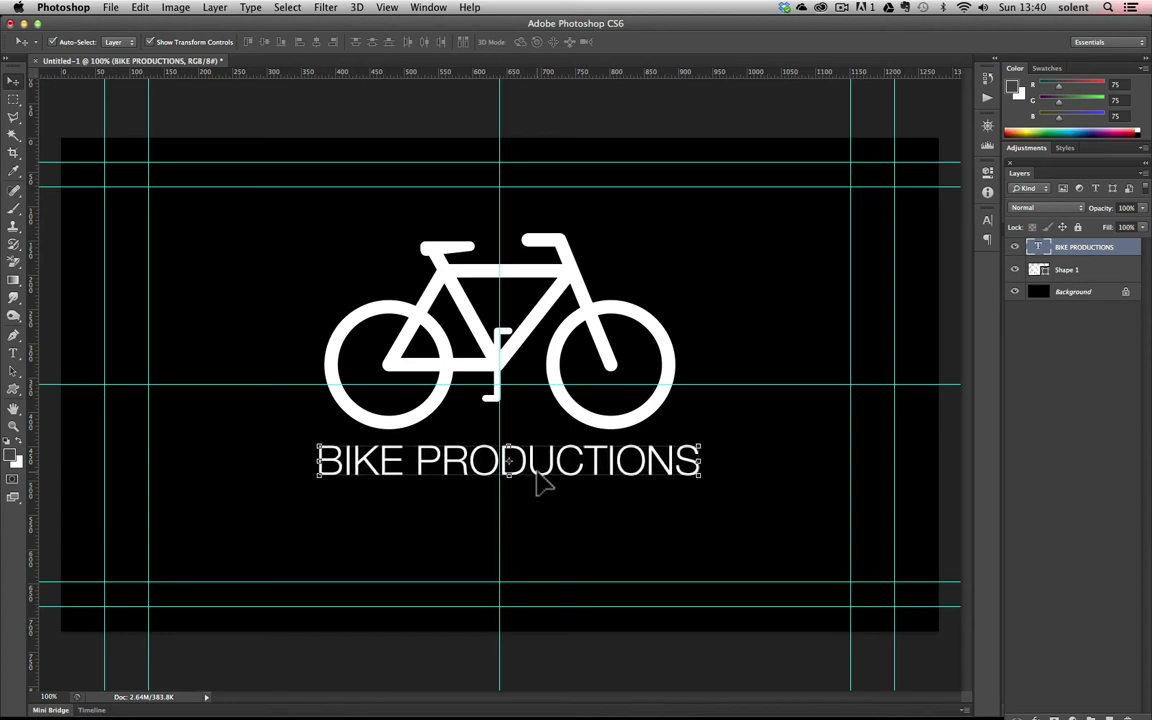
{"action": "key", "text": "Left"}
{"action": "key", "text": "Left"}
{"action": "key", "text": "Left"}
{"action": "key", "text": "Left"}
{"action": "key", "text": "Left"}
{"action": "key", "text": "Left"}
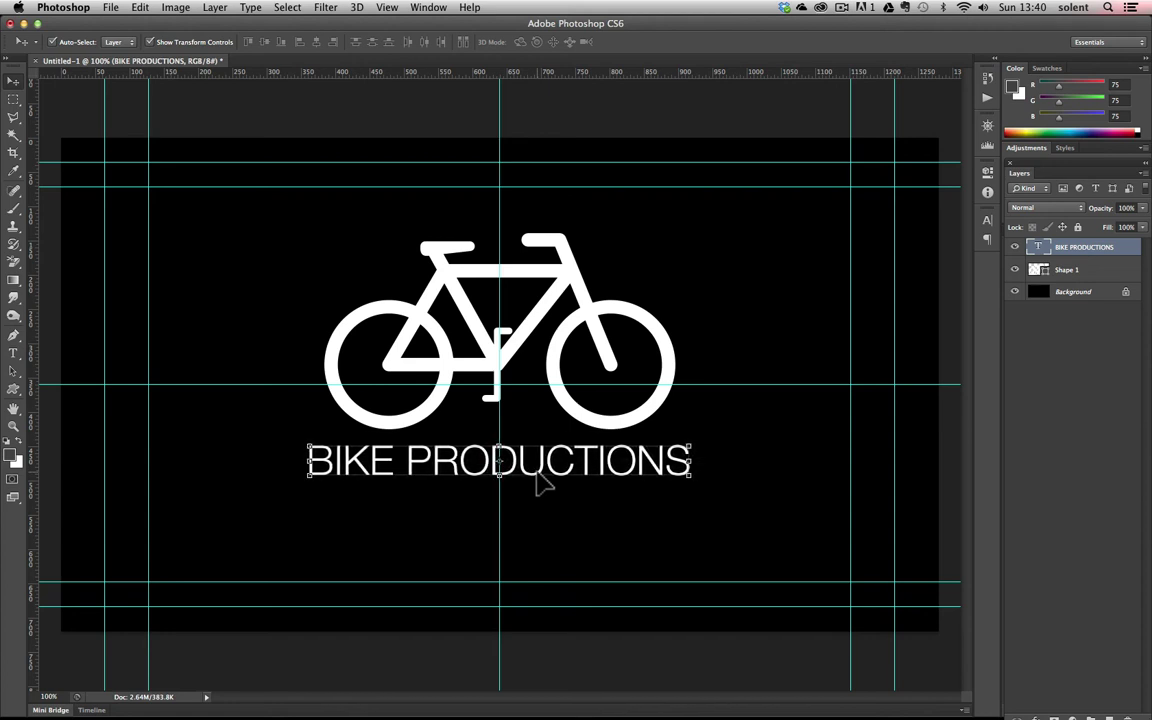
Select both bicycle and text layers and nudge them together slightly lower with arrow keys
{"action": "left_click", "coordinate": [582, 418]}
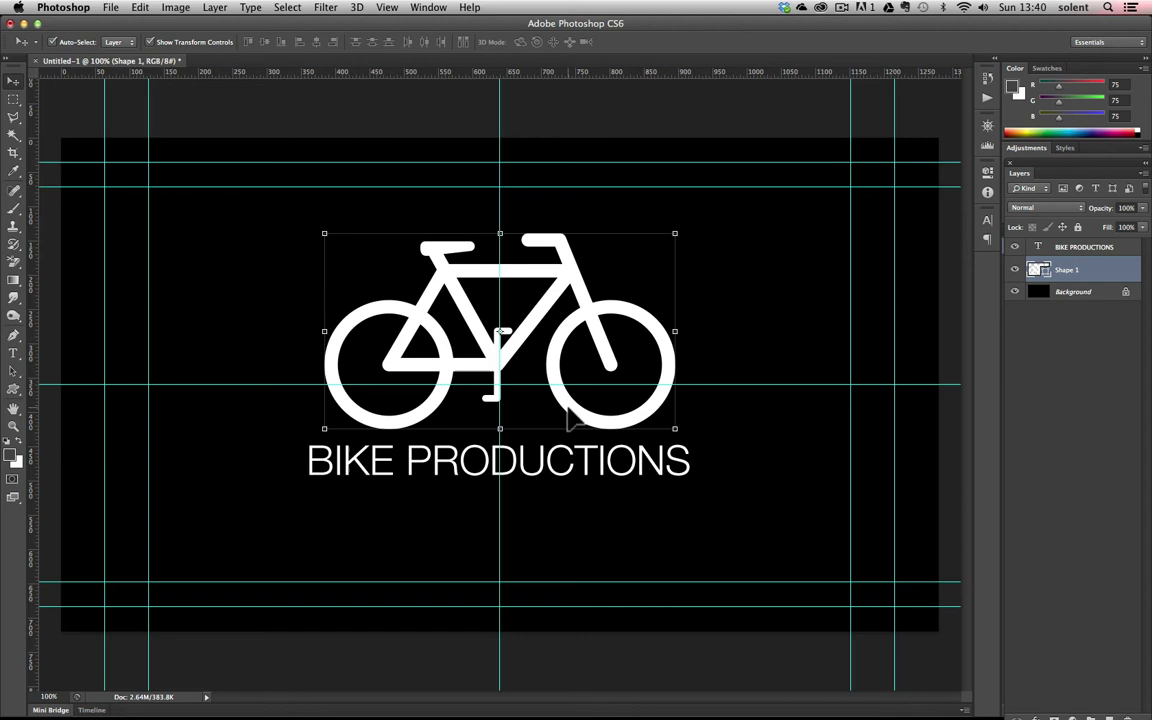
{"action": "left_click", "coordinate": [585, 476], "text": "shift"}
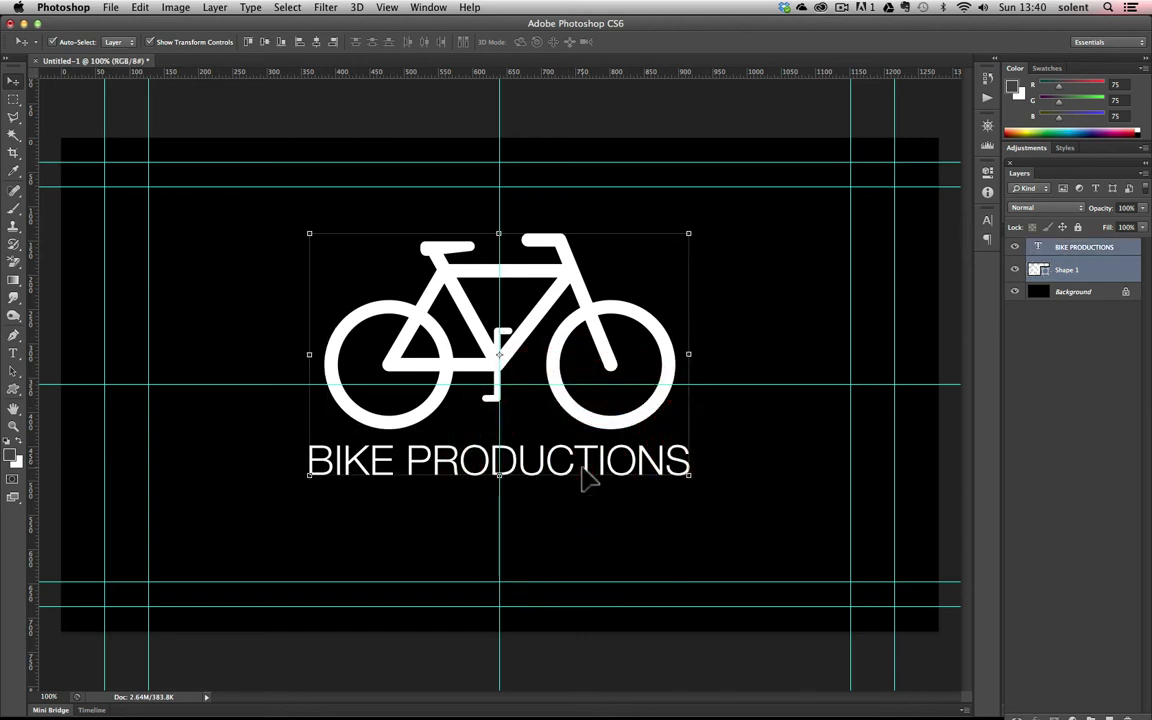
{"action": "key", "text": "Up"}
{"action": "key", "text": "Up"}
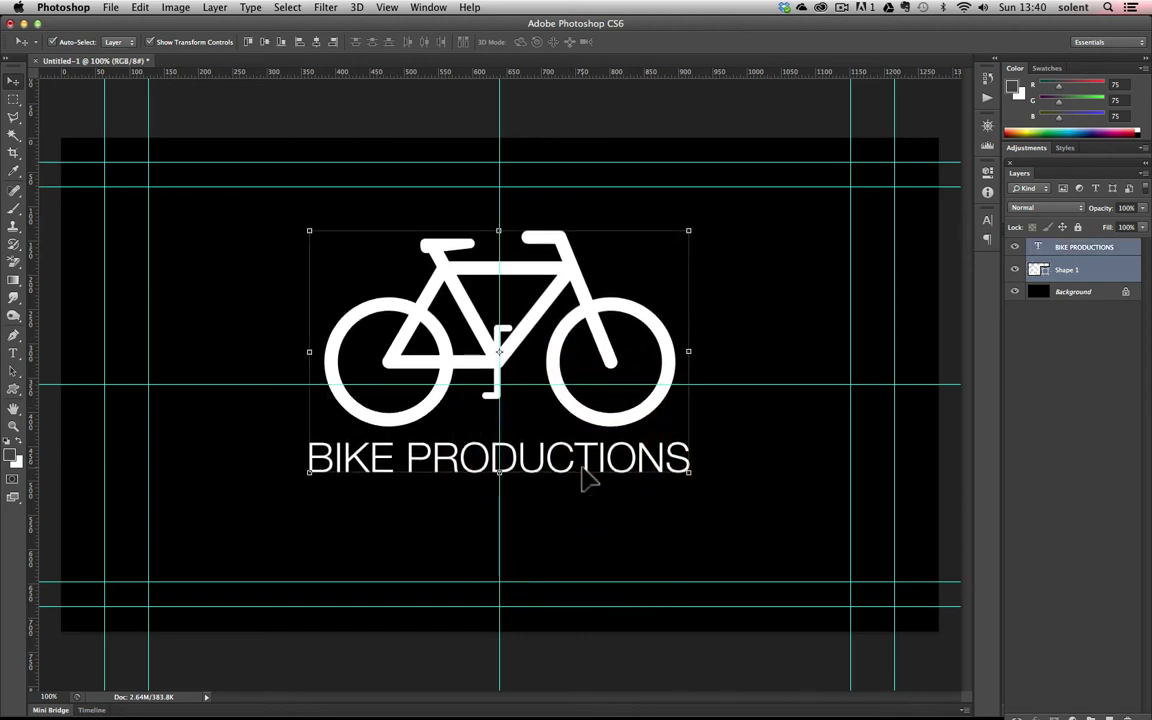
{"action": "key", "text": "Up"}
{"action": "key", "text": "Up"}
{"action": "key", "text": "Up"}
{"action": "key", "text": "Up"}
{"action": "key", "text": "Up"}
{"action": "key", "text": "Up"}
{"action": "key", "text": "Up"}
{"action": "key", "text": "Up"}
{"action": "key", "text": "Up"}
{"action": "key", "text": "Up"}
{"action": "key", "text": "Up"}
{"action": "key", "text": "Up"}
{"action": "key", "text": "Up"}
{"action": "key", "text": "Up"}
{"action": "key", "text": "Up"}
{"action": "key", "text": "Up"}
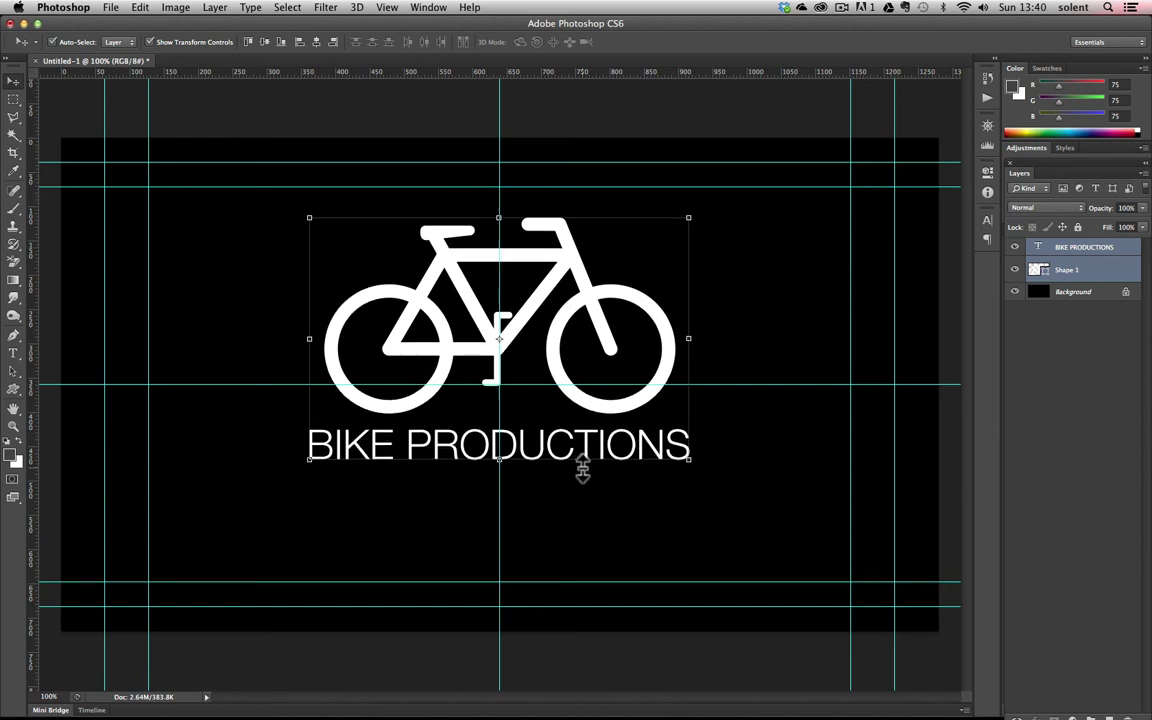
{"action": "key", "text": "Down"}
{"action": "key", "text": "Down"}
{"action": "key", "text": "Down"}
{"action": "key", "text": "Down"}
{"action": "key", "text": "Down"}
{"action": "key", "text": "Down"}
{"action": "key", "text": "Down"}
{"action": "key", "text": "Down"}
{"action": "key", "text": "Down"}
{"action": "key", "text": "Down"}
{"action": "key", "text": "Down"}
{"action": "key", "text": "Down"}
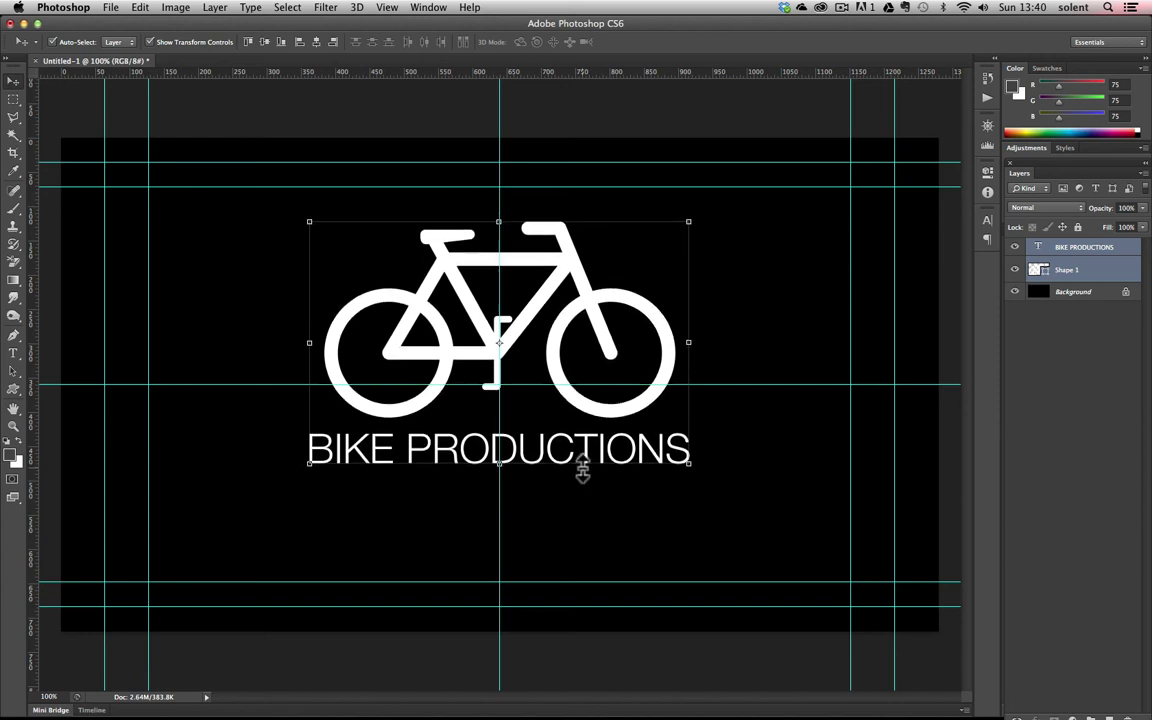
{"action": "key", "text": "Down"}
{"action": "key", "text": "Down"}
{"action": "key", "text": "Down"}
{"action": "key", "text": "Down"}
{"action": "key", "text": "Down"}
{"action": "key", "text": "Down"}
{"action": "key", "text": "Down"}
{"action": "key", "text": "Down"}
{"action": "key", "text": "Down"}
{"action": "key", "text": "Down"}
{"action": "key", "text": "Down"}
{"action": "key", "text": "Down"}
{"action": "key", "text": "Down"}
{"action": "key", "text": "Down"}
{"action": "key", "text": "Down"}
{"action": "key", "text": "Down"}
{"action": "key", "text": "Down"}
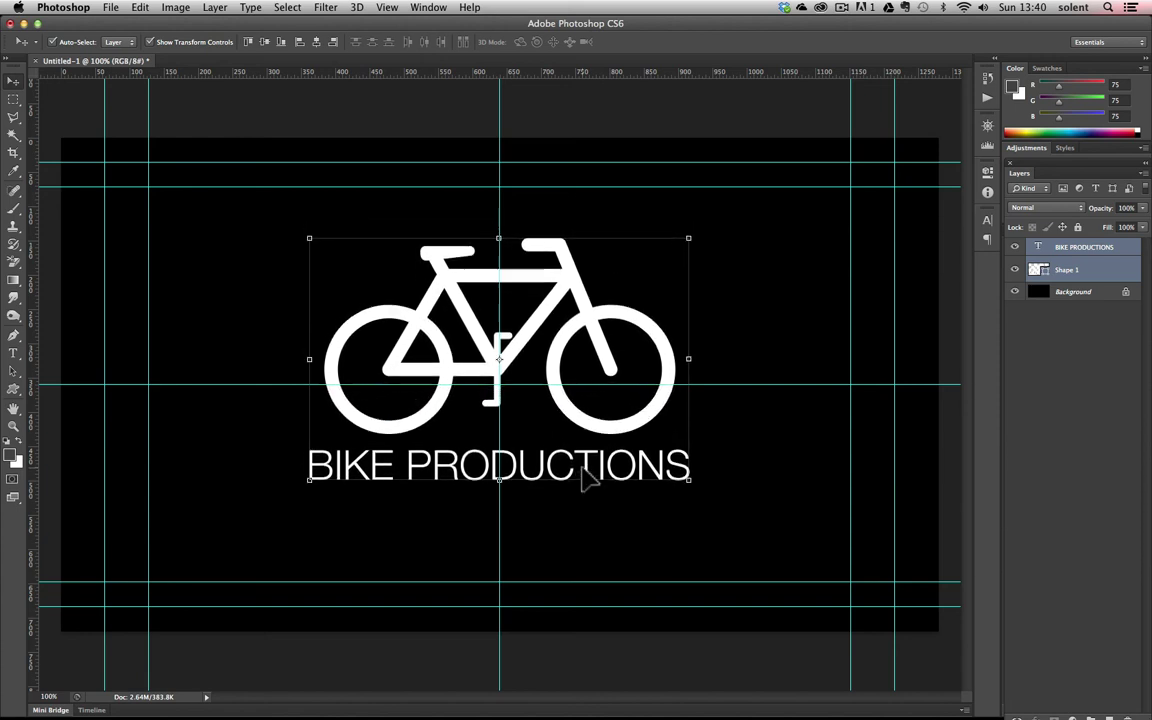
{"action": "key", "text": "Down"}
{"action": "key", "text": "Down"}
{"action": "key", "text": "Down"}
{"action": "key", "text": "Down"}
{"action": "key", "text": "Down"}
{"action": "key", "text": "Down"}
{"action": "key", "text": "Down"}
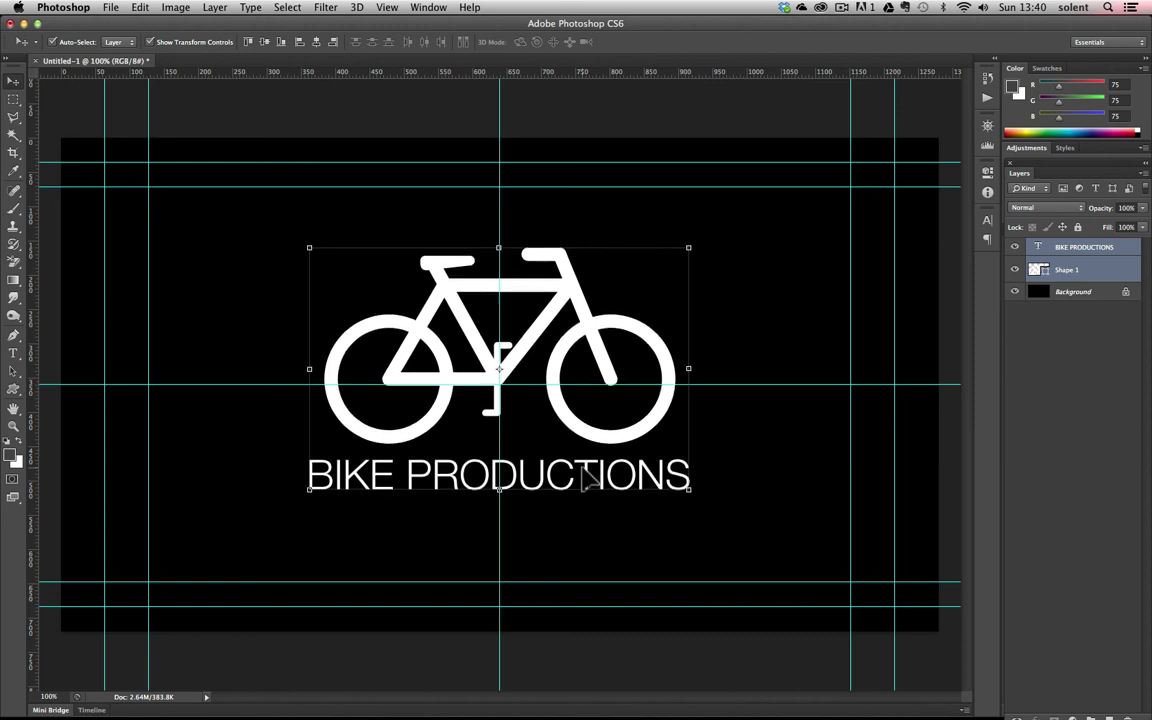
{"action": "key", "text": "Down"}
{"action": "key", "text": "Down"}
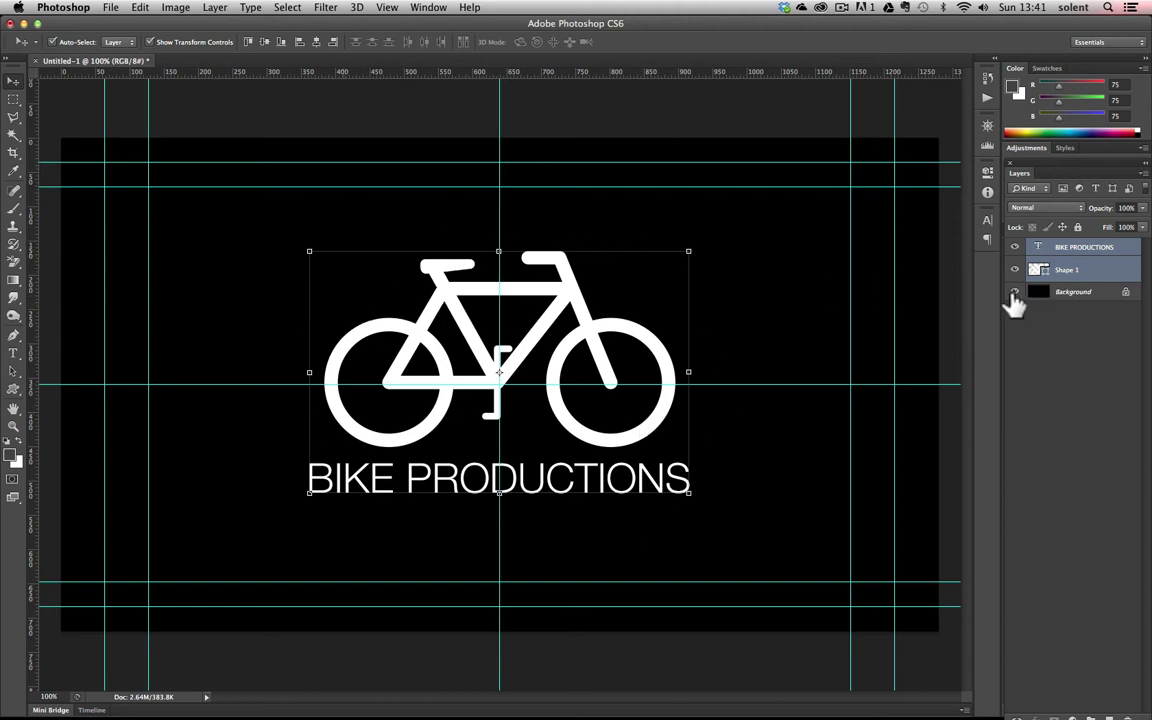
Crop the canvas tightly around the bicycle and text to about 557 × 354 px
{"action": "left_click", "coordinate": [13, 152]}
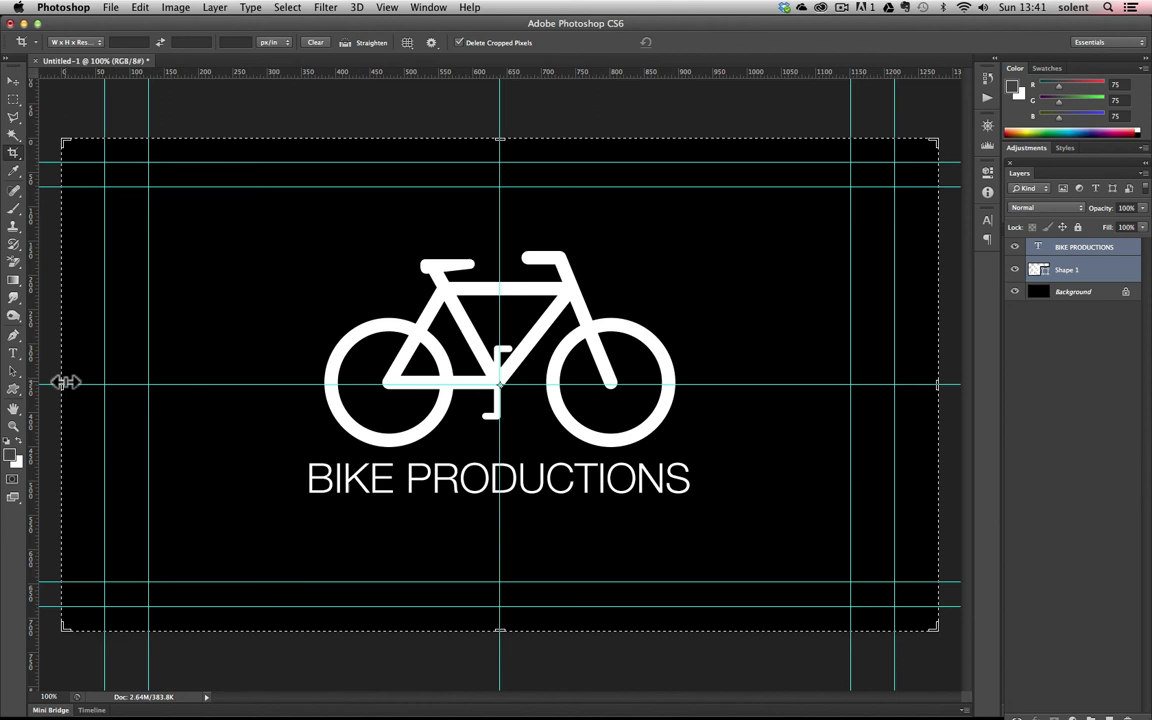
{"action": "left_click_drag", "start_coordinate": [65, 382], "coordinate": [188, 382]}
{"action": "left_click_drag", "start_coordinate": [500, 137], "coordinate": [498, 197]}
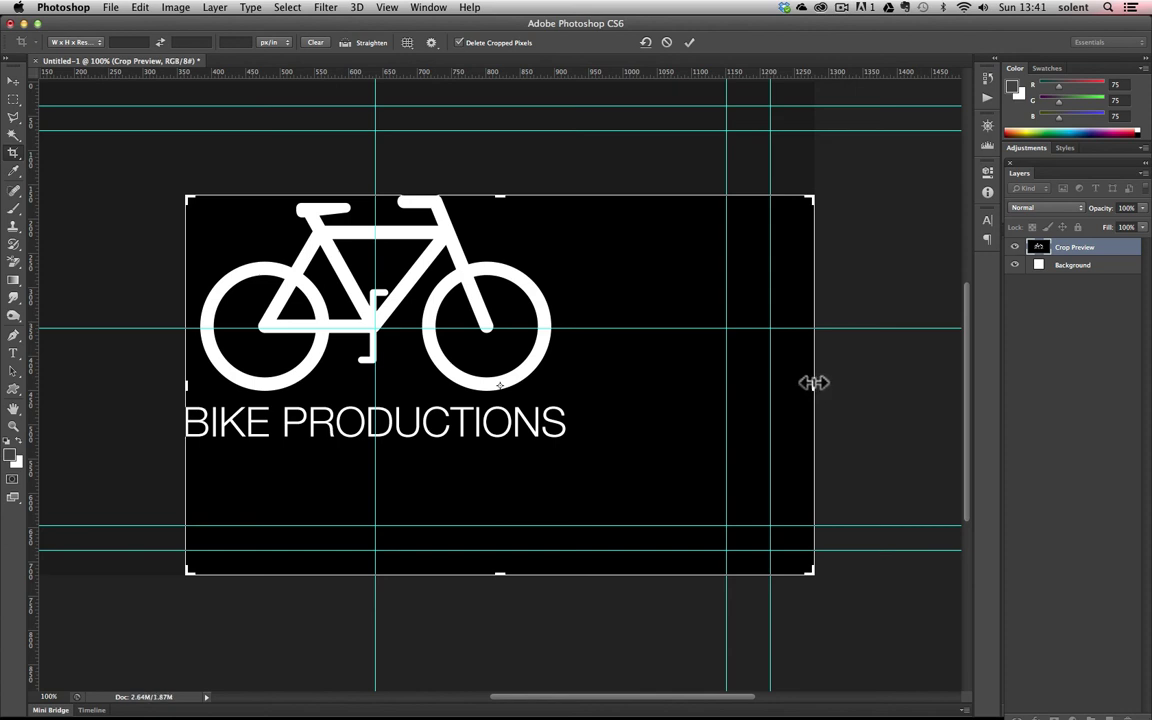
{"action": "left_click_drag", "start_coordinate": [812, 383], "coordinate": [690, 386]}
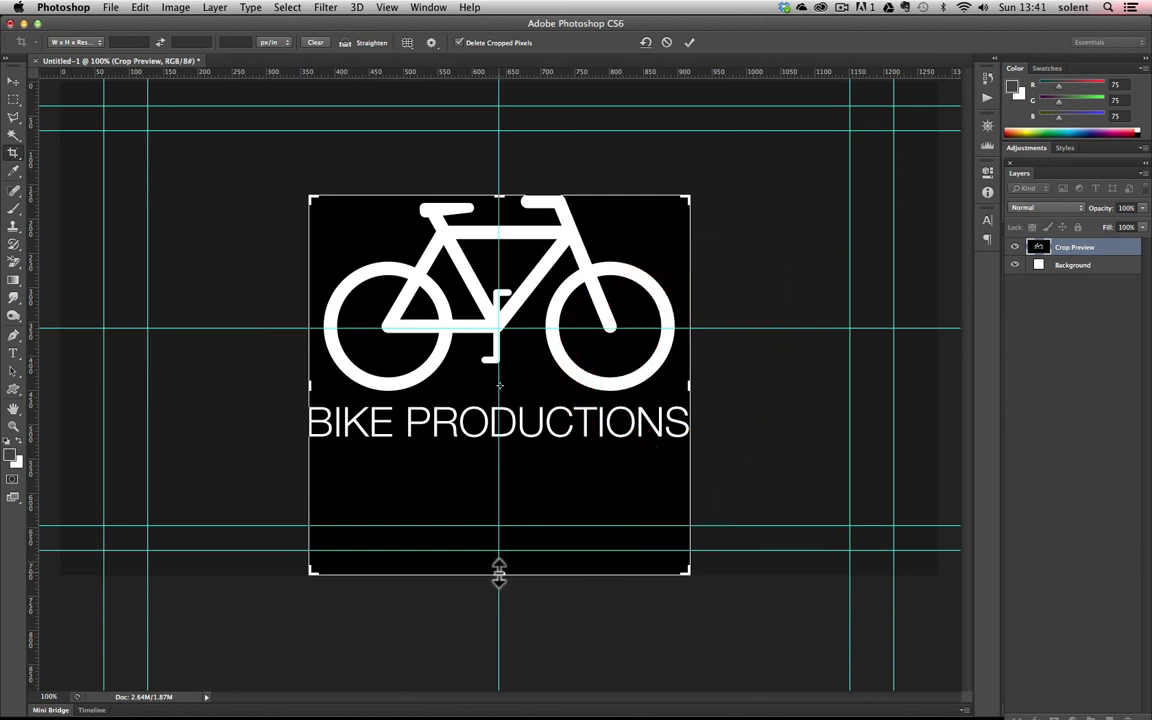
{"action": "left_click_drag", "start_coordinate": [499, 572], "coordinate": [514, 508]}
{"action": "left_click", "coordinate": [689, 43]}
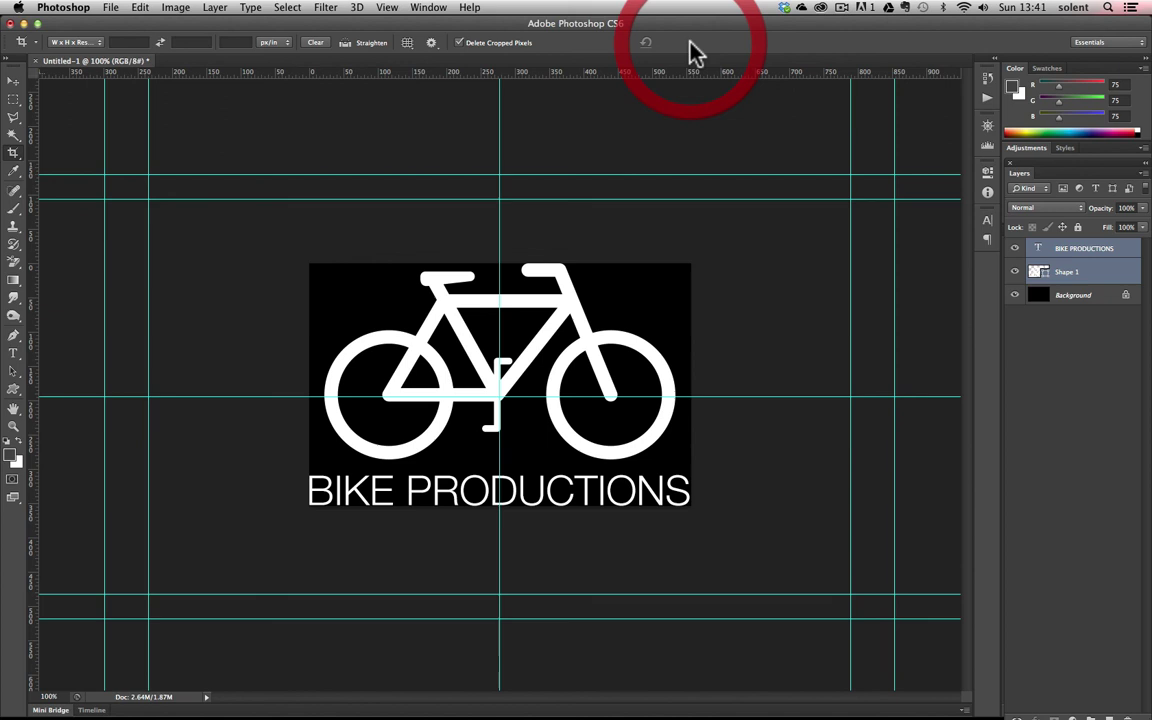
Hide the black Background layer and export via Save for Web as PNG-24 with transparency
{"action": "left_click", "coordinate": [1014, 296]}
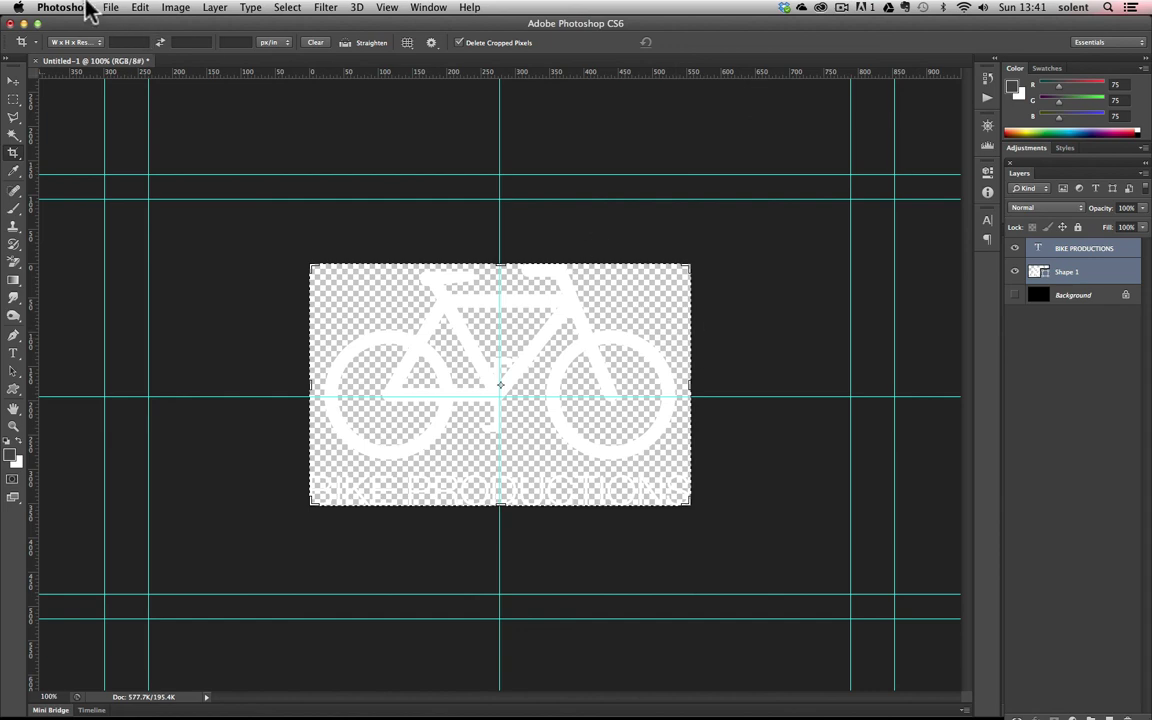
{"action": "left_click", "coordinate": [111, 8]}
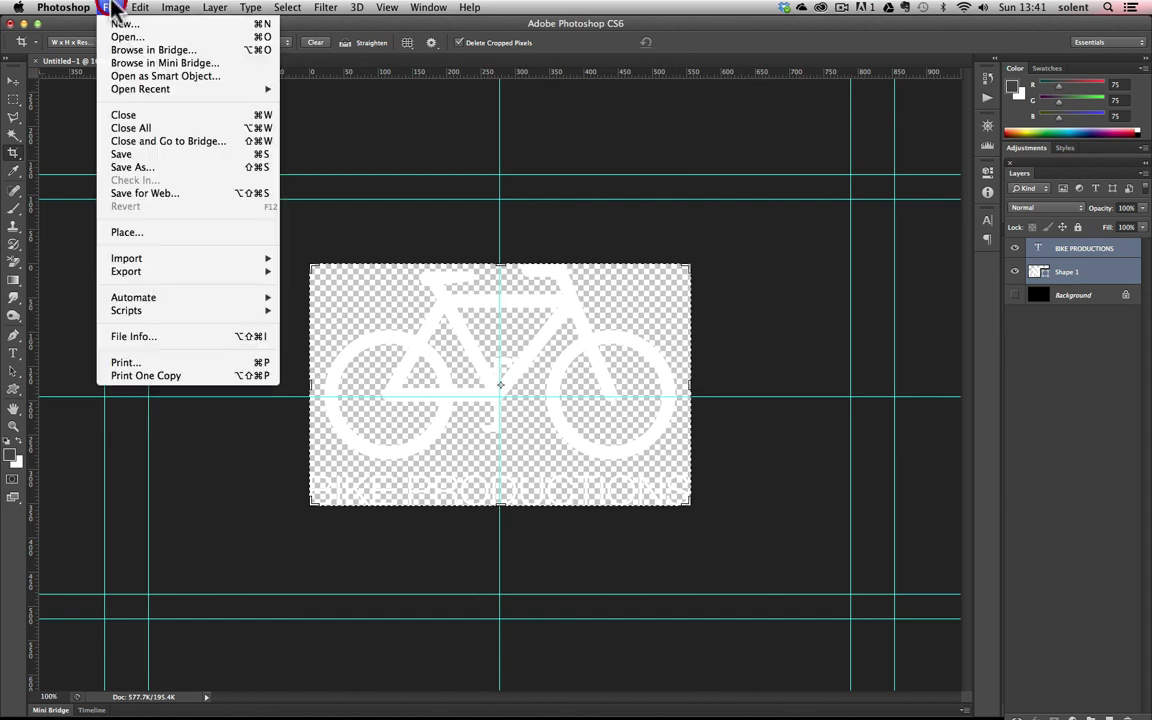
{"action": "left_click", "coordinate": [180, 197]}
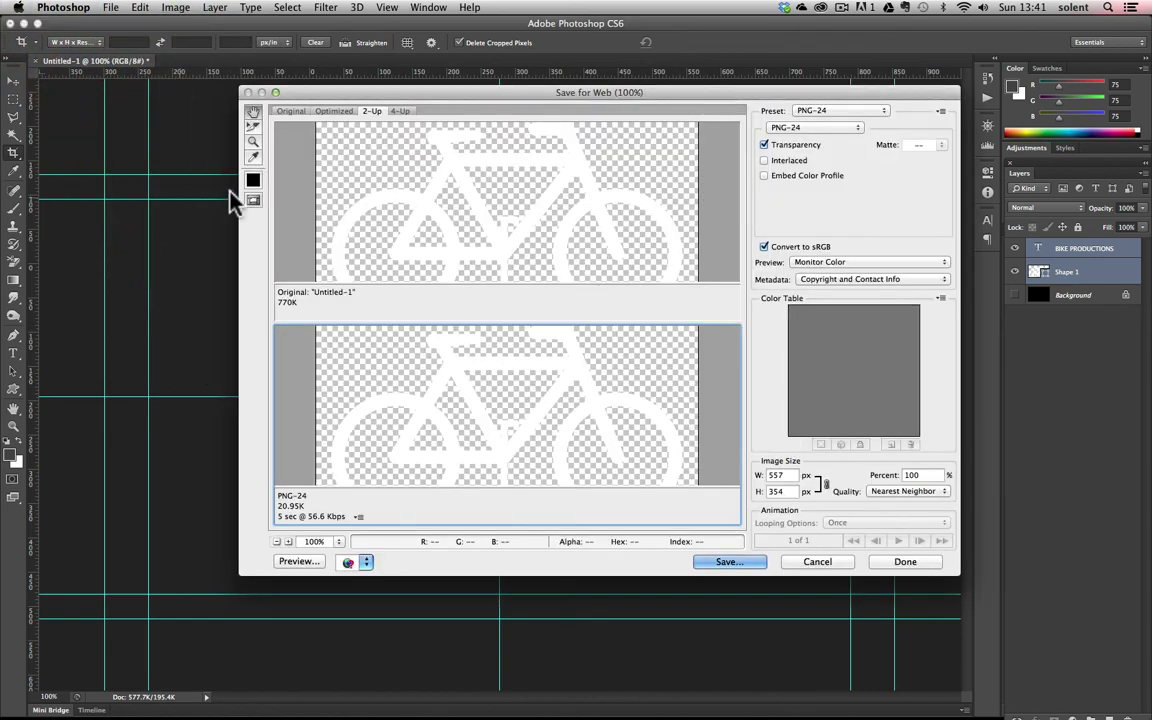
{"action": "left_click", "coordinate": [805, 128]}
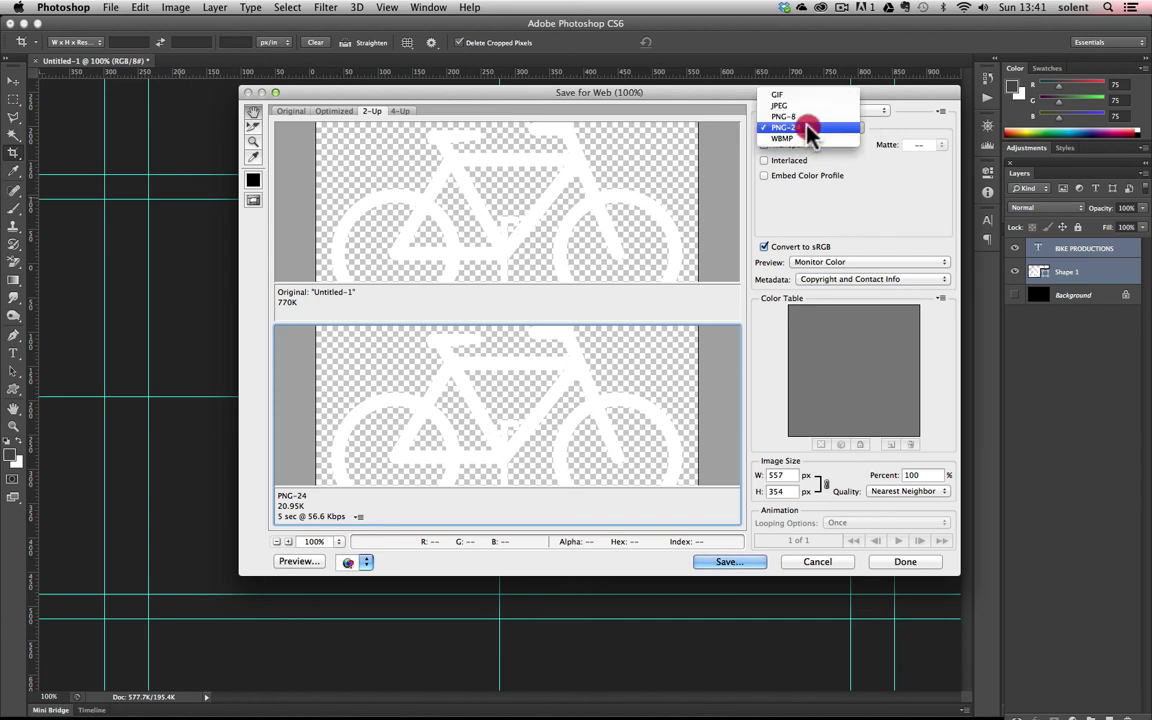
{"action": "left_click", "coordinate": [805, 128]}
{"action": "left_click", "coordinate": [733, 566]}
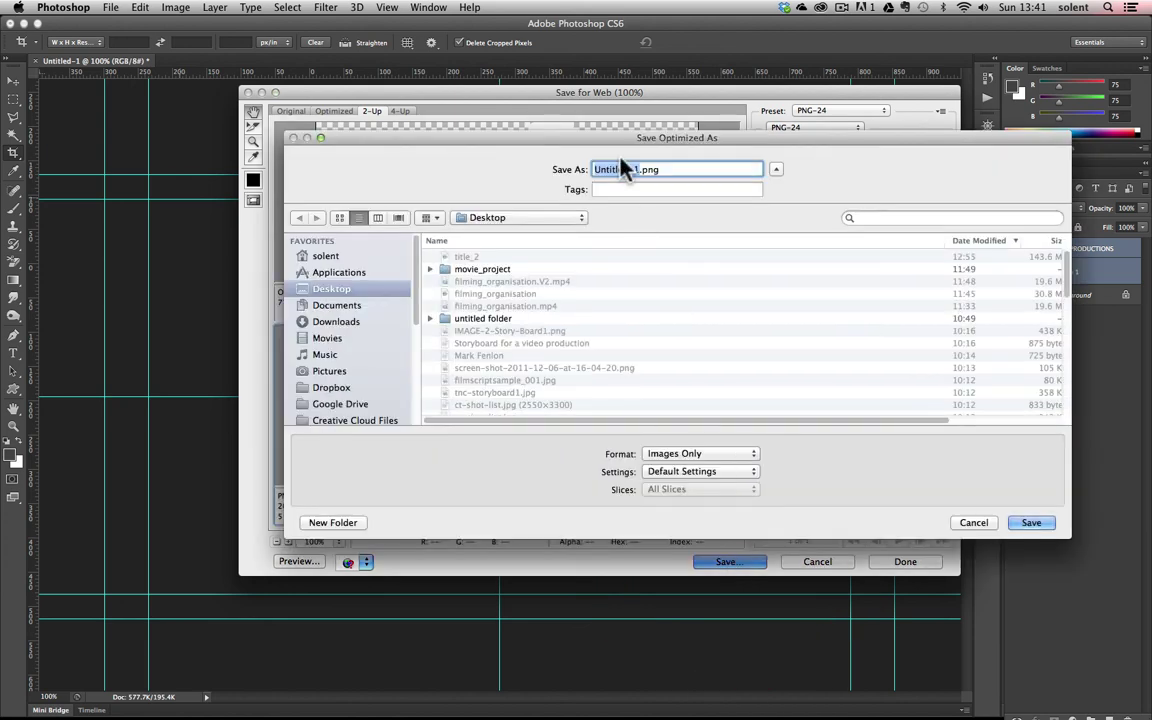
Save the logo as bike_logo.png inside the movie_project folder
{"action": "type", "text": "bike_logo"}
{"action": "left_click", "coordinate": [473, 271]}
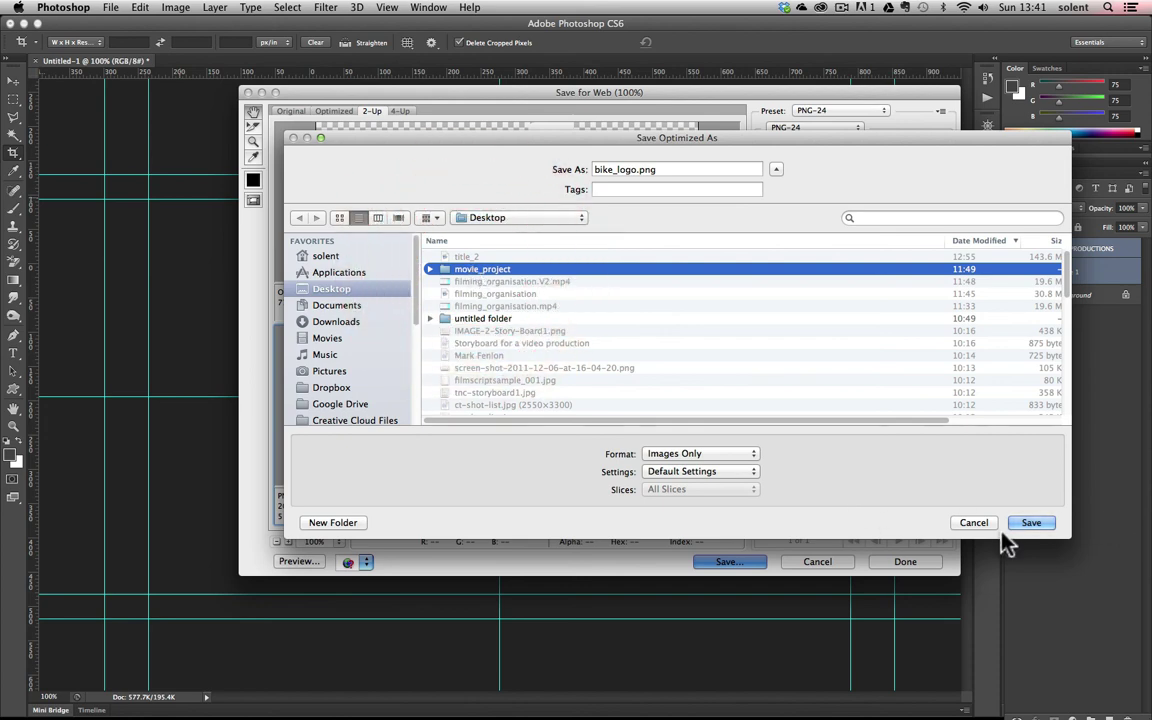
{"action": "left_click", "coordinate": [1030, 523]}
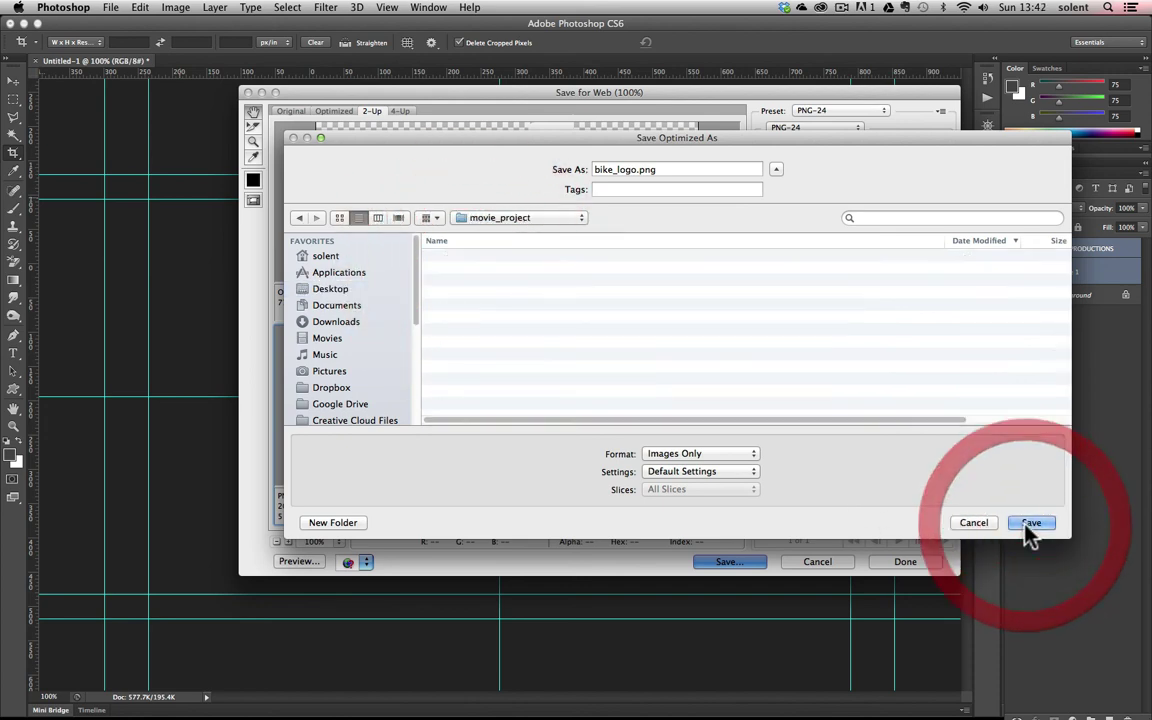
{"action": "left_click", "coordinate": [1030, 523]}
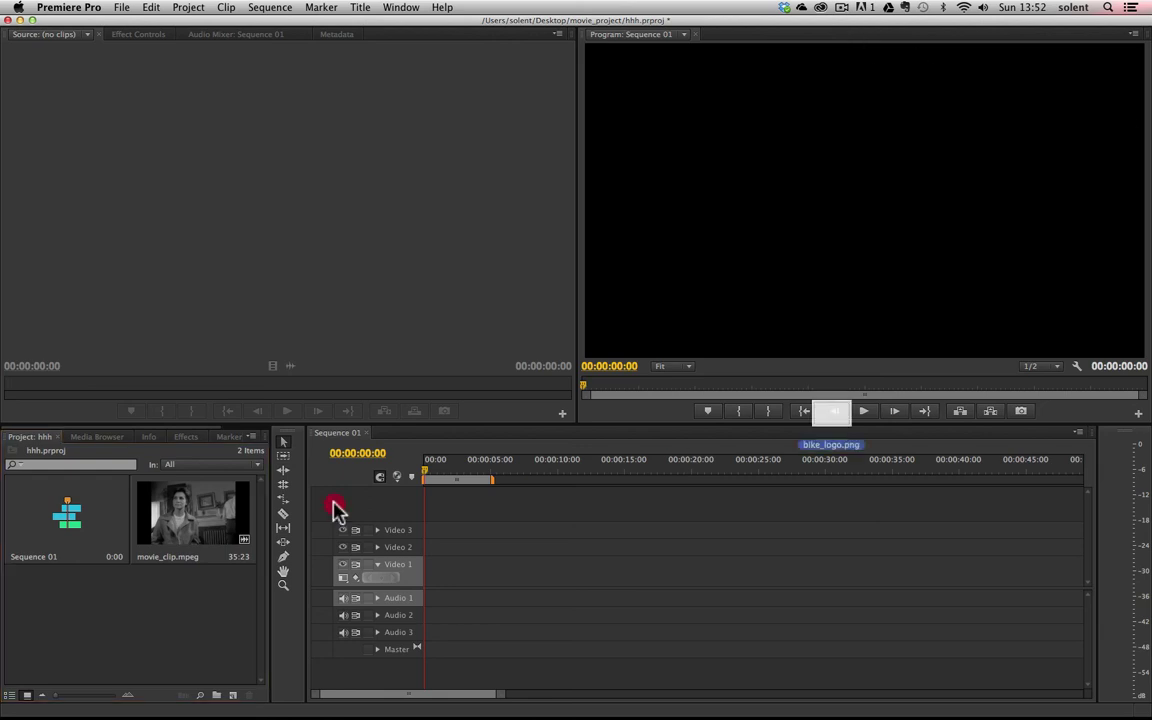
Import bike_logo.png and place it at the start of Sequence 01's Video 1 track
{"action": "left_click_drag", "start_coordinate": [334, 509], "coordinate": [98, 591]}
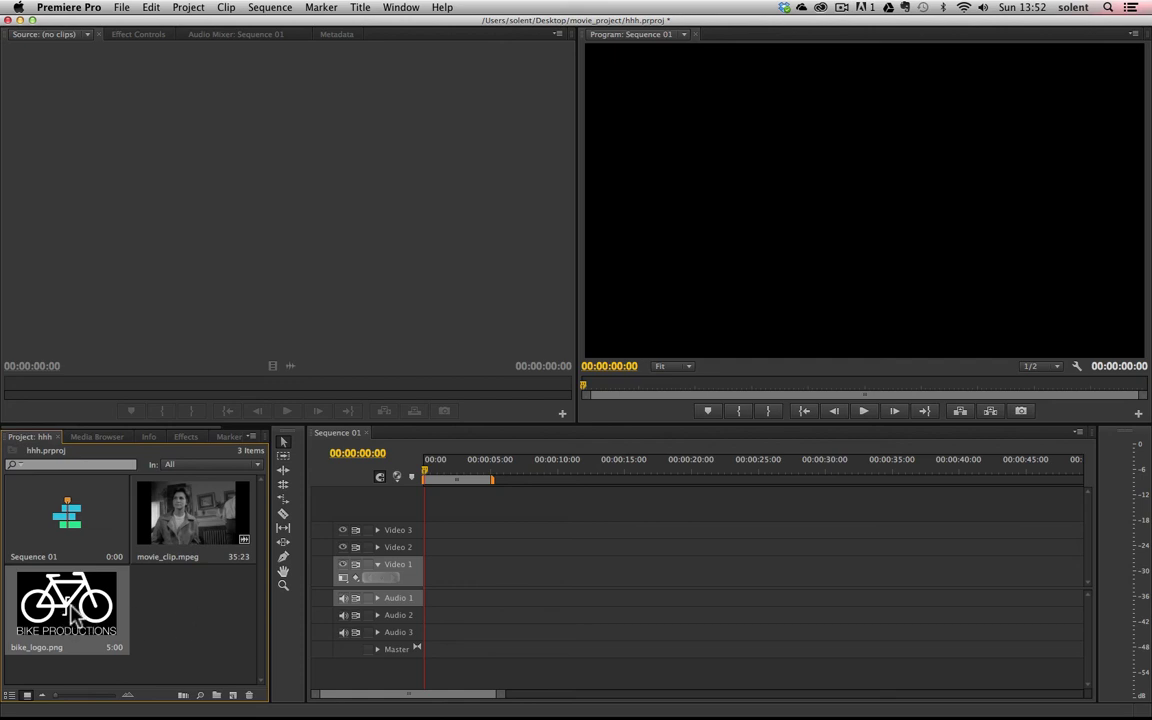
{"action": "left_click_drag", "start_coordinate": [75, 615], "coordinate": [432, 568]}
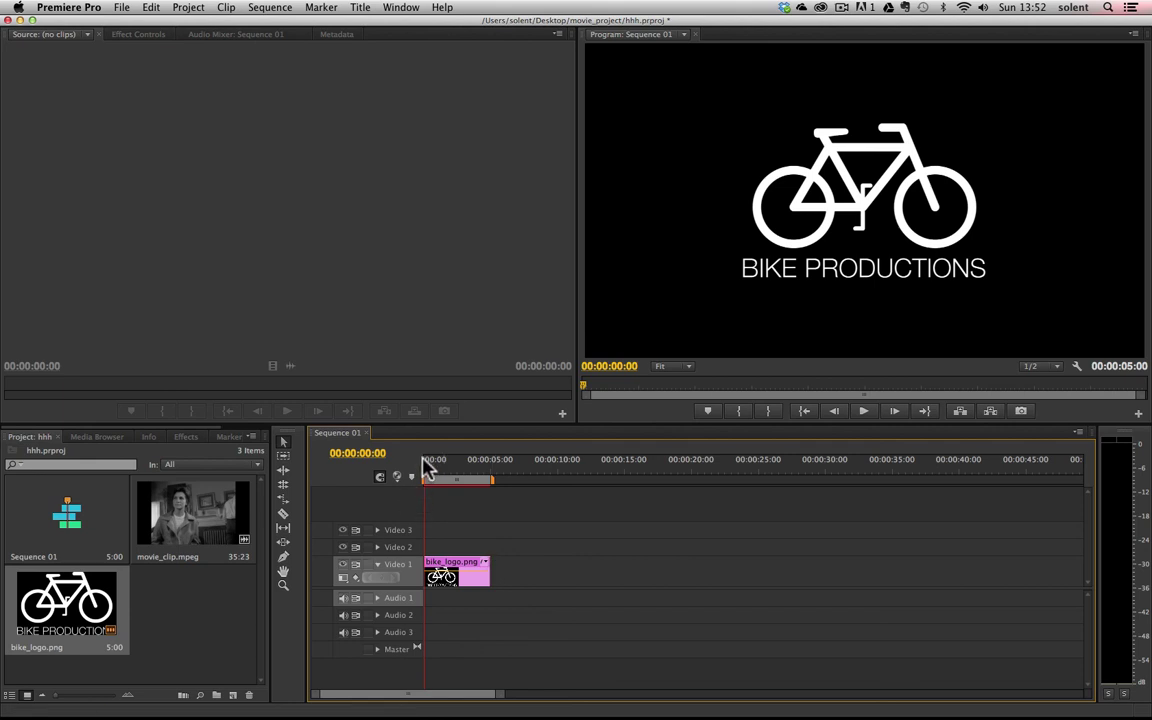
Adjust the bike_logo.png clip on the timeline while scrubbing the playhead to 5:11
{"action": "left_click_drag", "start_coordinate": [429, 473], "coordinate": [476, 480]}
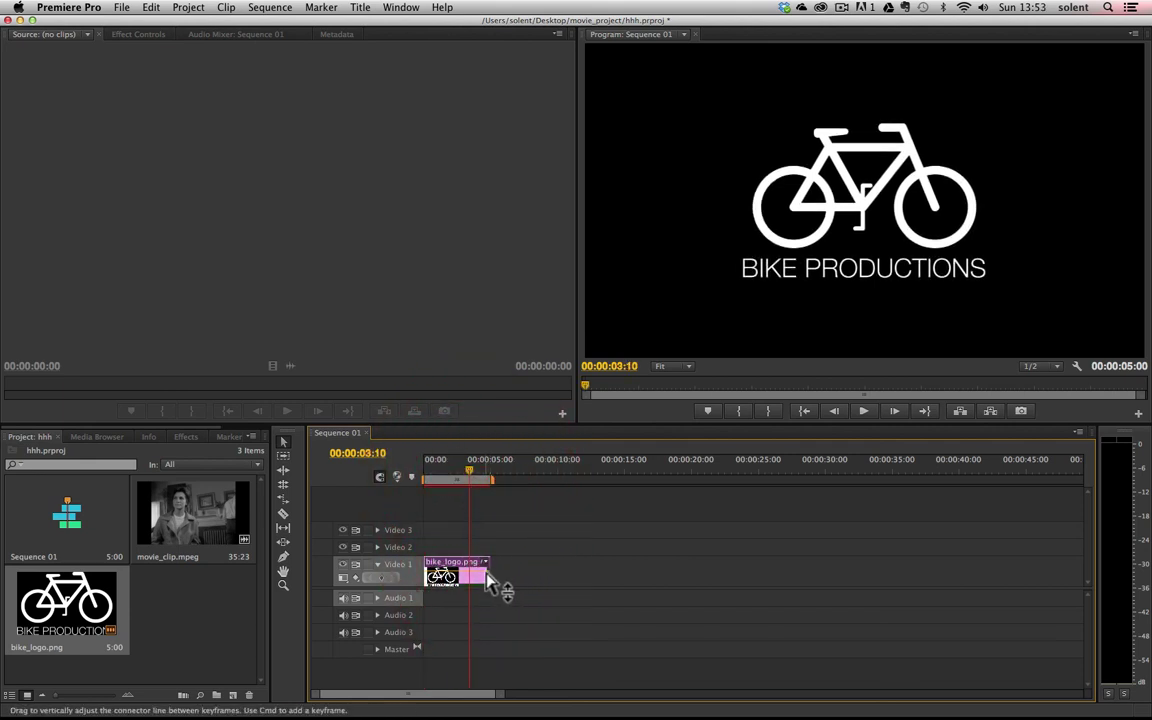
{"action": "left_click_drag", "start_coordinate": [493, 585], "coordinate": [683, 572]}
{"action": "left_click_drag", "start_coordinate": [473, 479], "coordinate": [497, 486]}
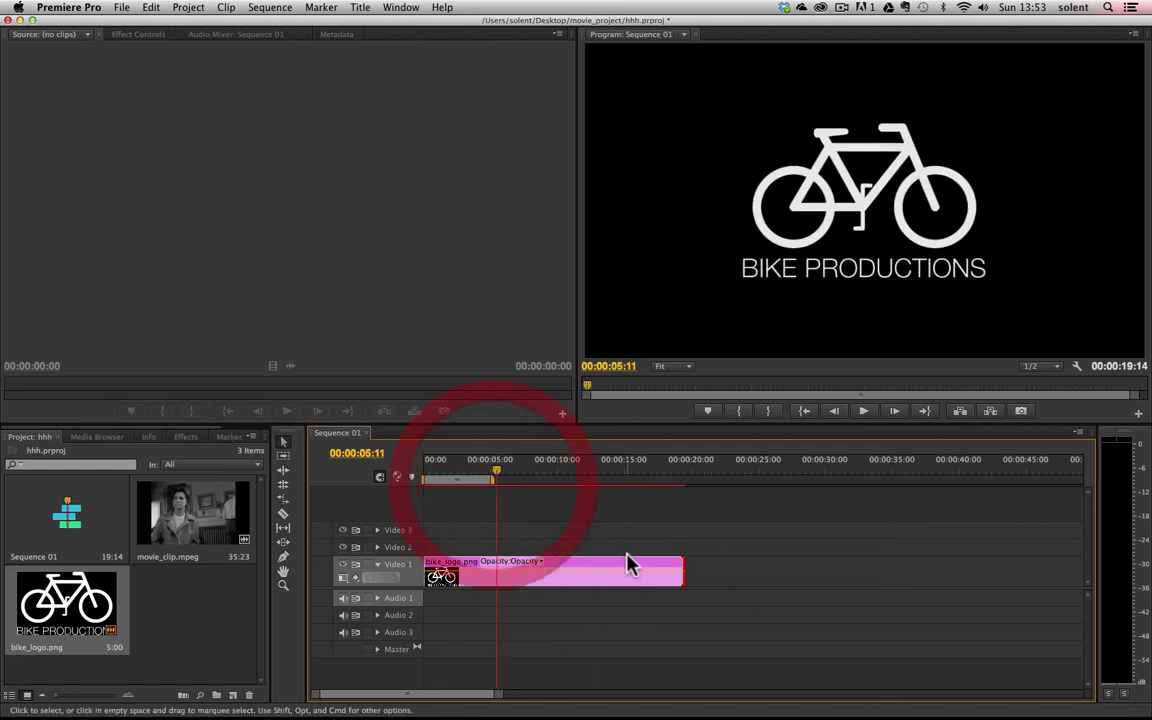
{"action": "mouse_move", "coordinate": [628, 565]}
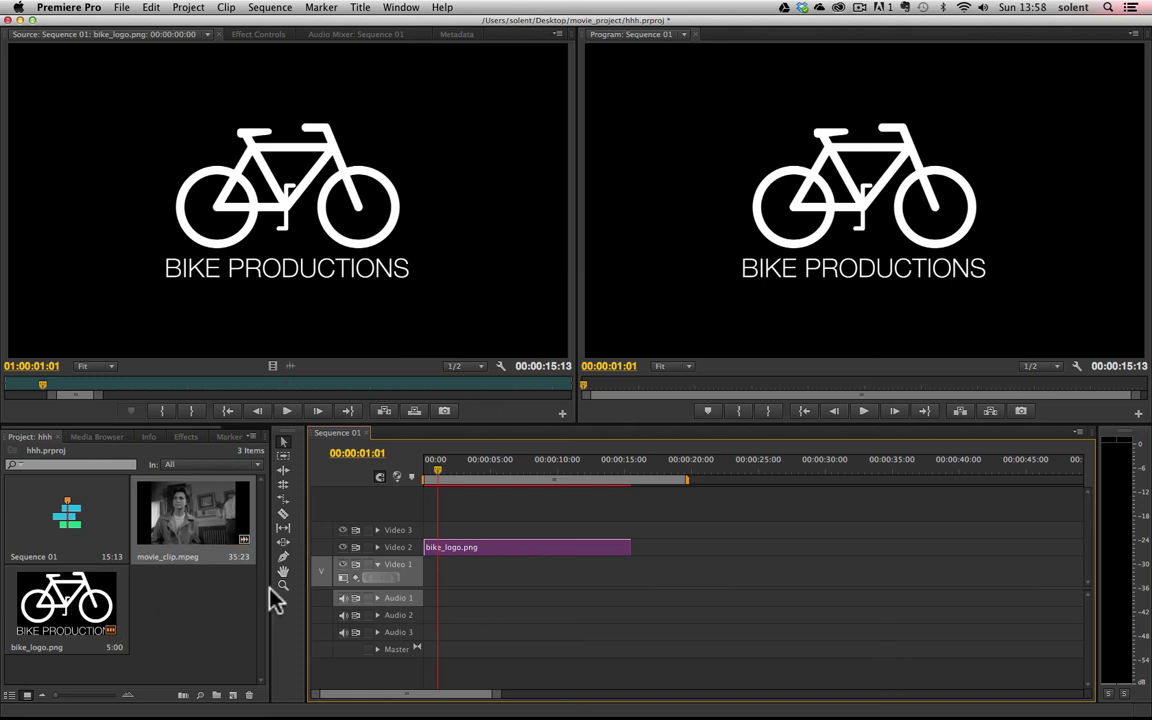
Expand the Video 2 track and show the logo clip's Opacity > Opacity line
{"action": "left_click", "coordinate": [378, 547]}
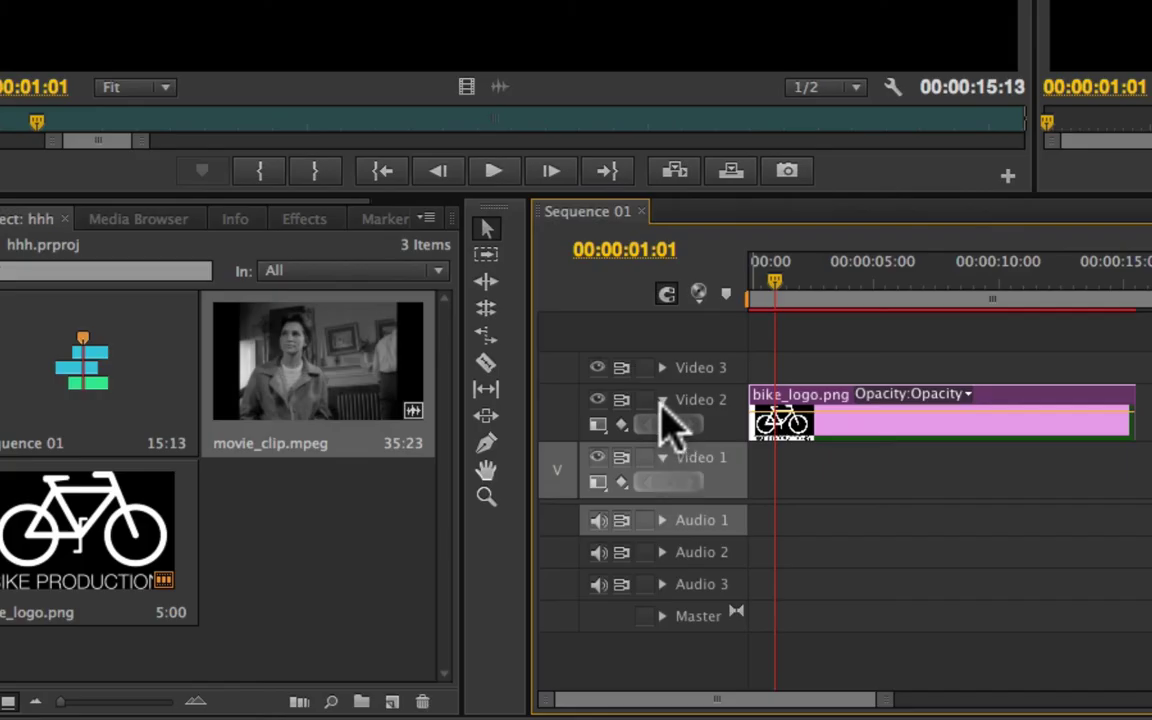
{"action": "left_click", "coordinate": [662, 401]}
{"action": "left_click", "coordinate": [662, 401]}
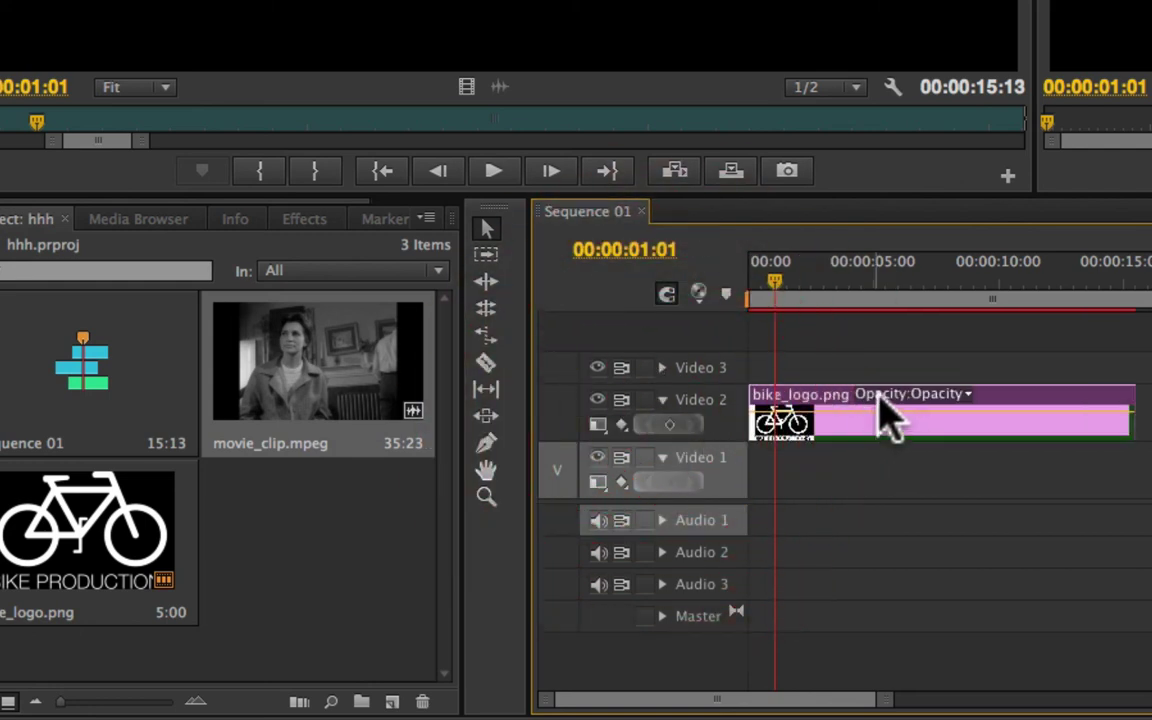
{"action": "left_click", "coordinate": [964, 394]}
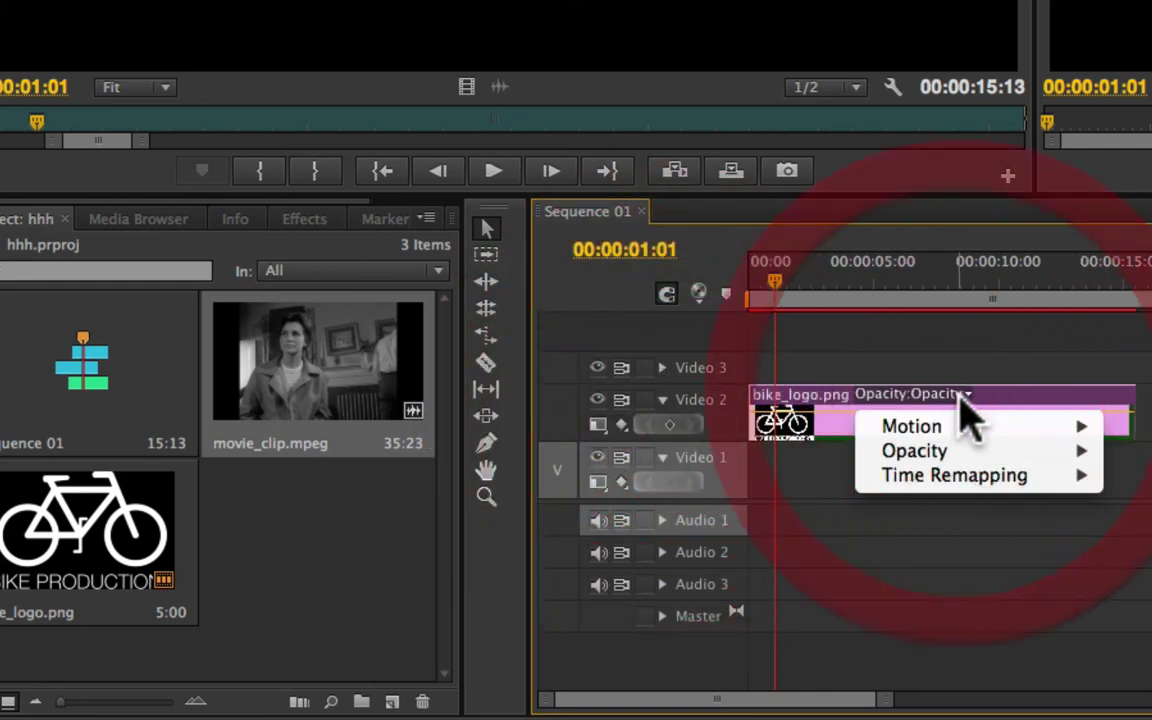
{"action": "mouse_move", "coordinate": [951, 452]}
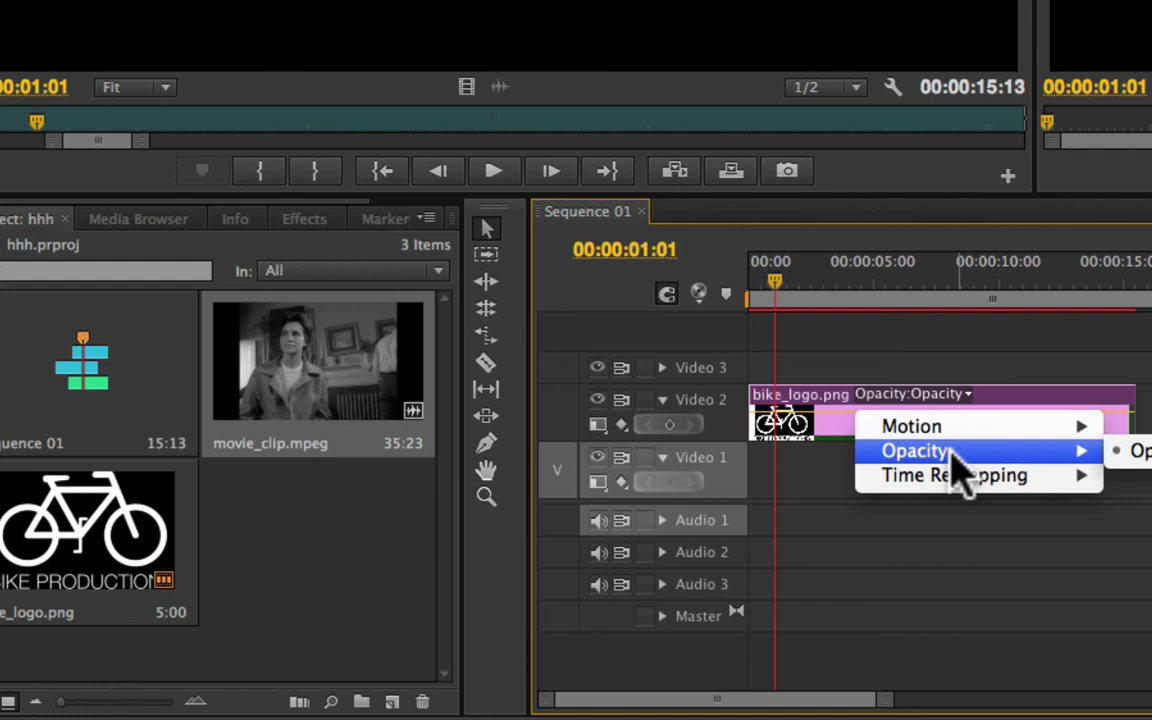
{"action": "left_click", "coordinate": [1140, 451]}
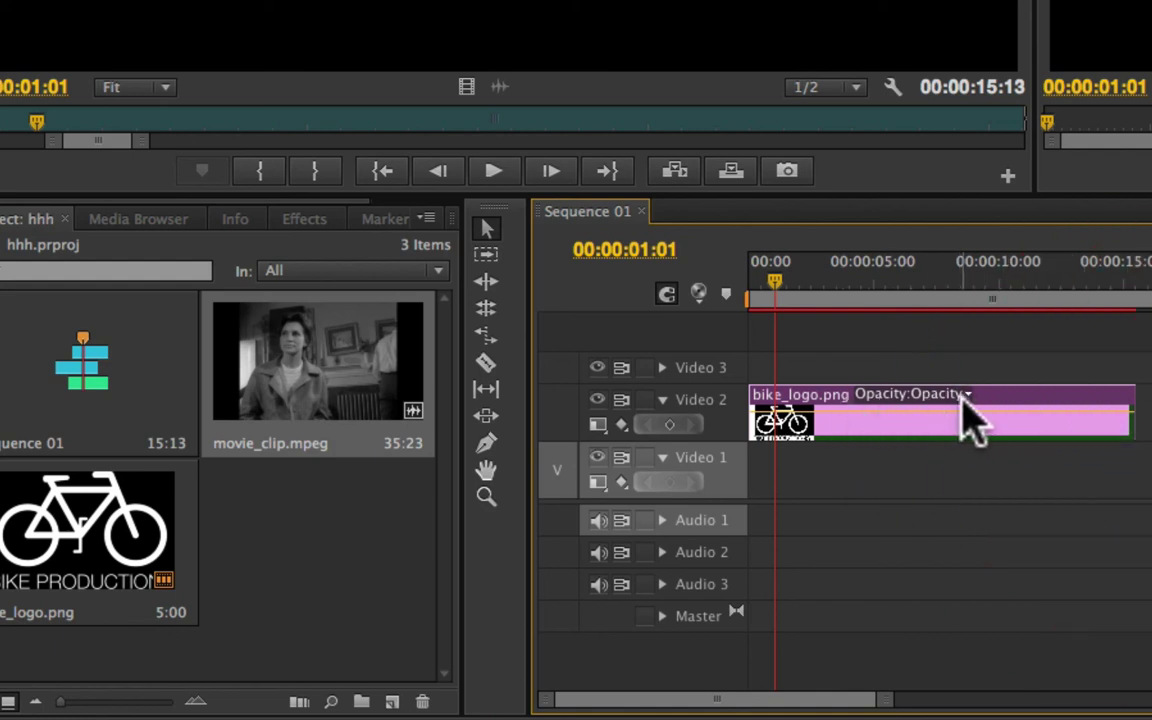
Place movie_clip.mpeg at the start of Video 1 and scrub to 14 seconds to preview the overlay
{"action": "left_click_drag", "start_coordinate": [390, 355], "coordinate": [725, 469]}
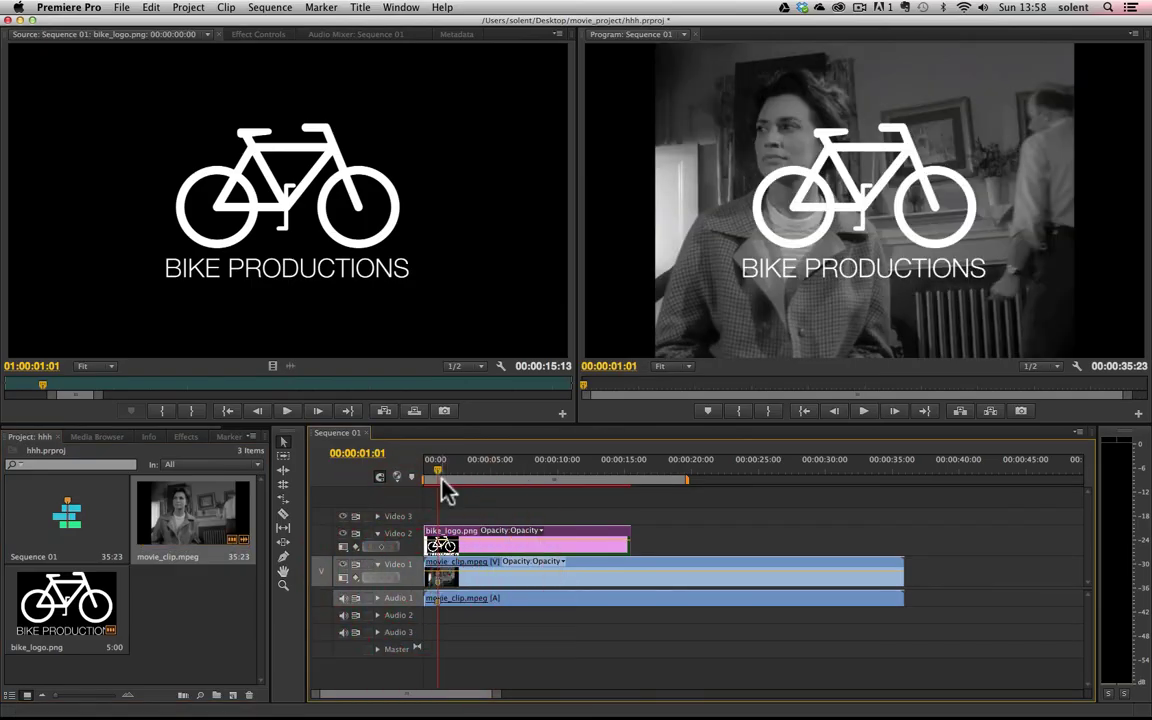
{"action": "left_click_drag", "start_coordinate": [438, 470], "coordinate": [486, 470]}
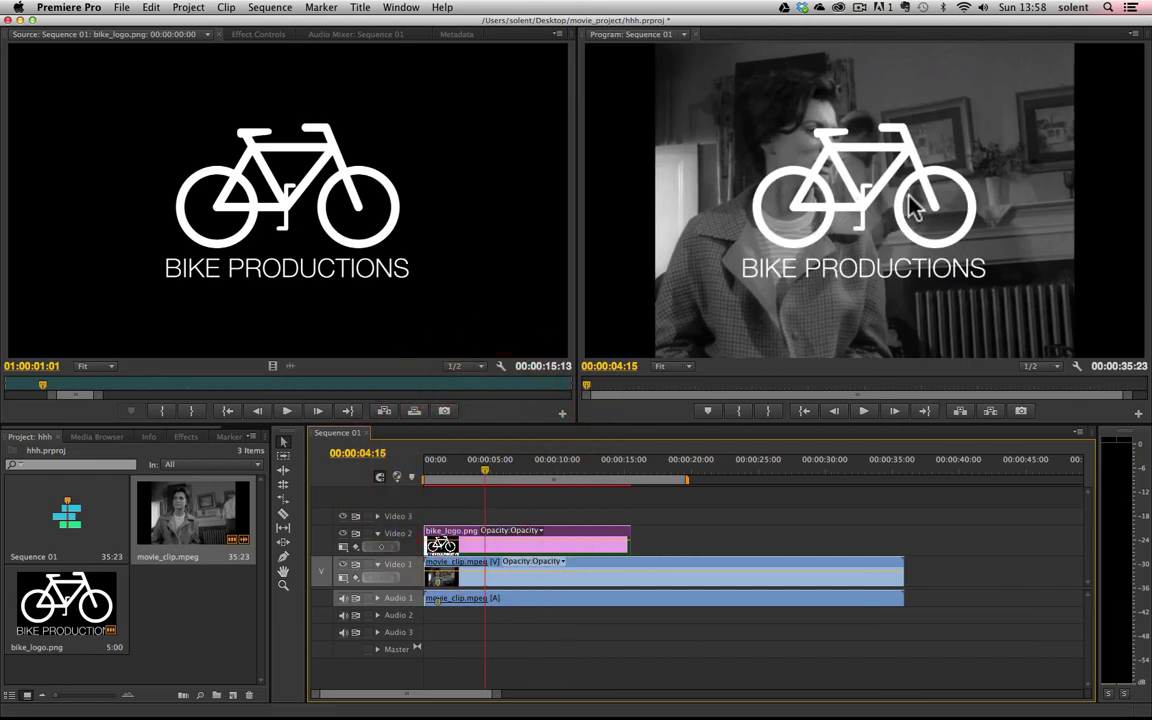
{"action": "left_click_drag", "start_coordinate": [482, 460], "coordinate": [569, 475]}
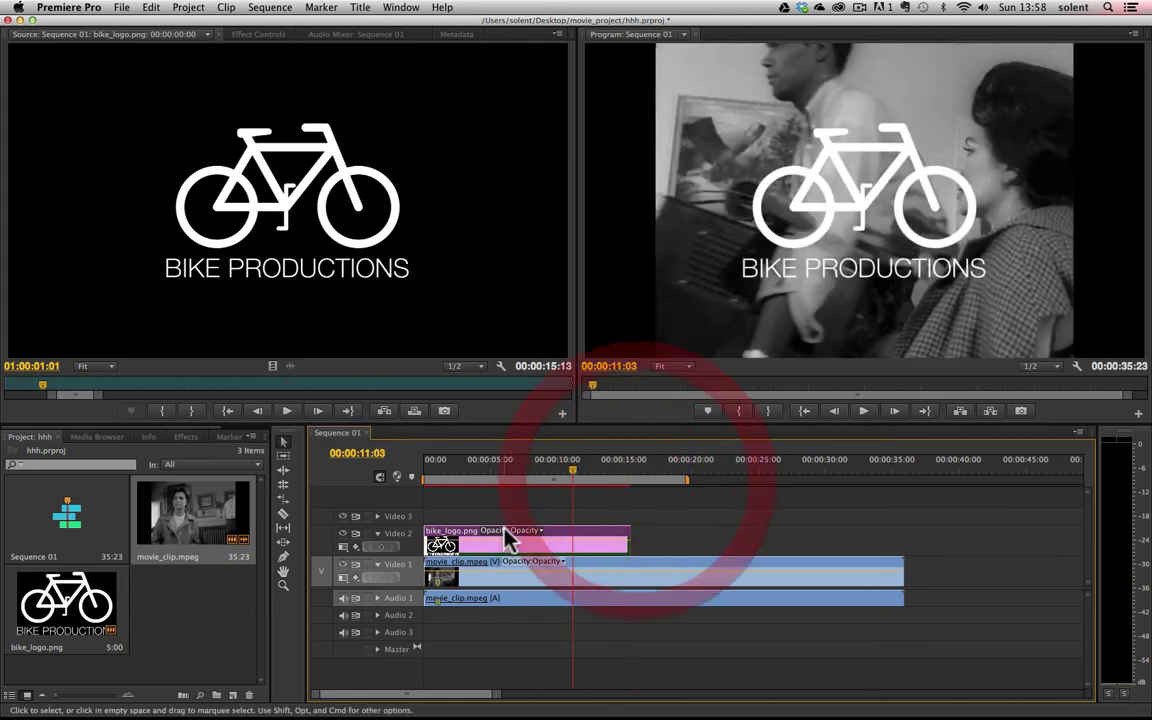